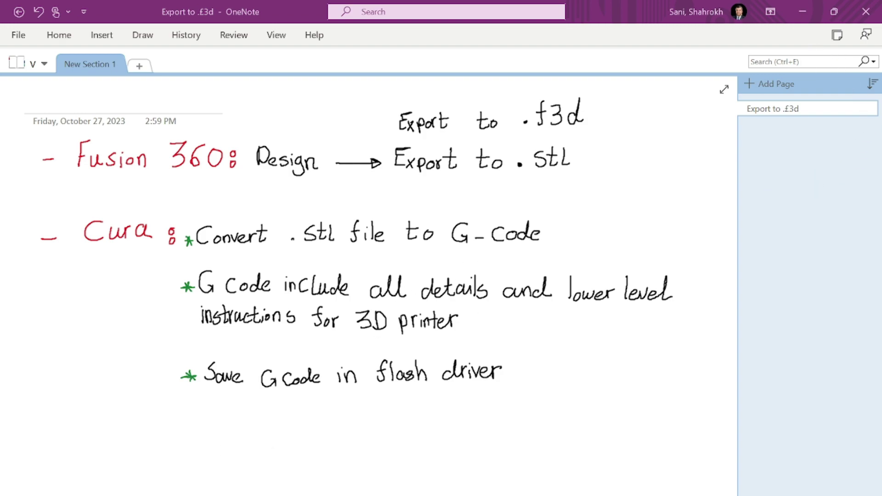
Switch to Autodesk Fusion 360 by searching for it and opening it
key("super")
type("fu")
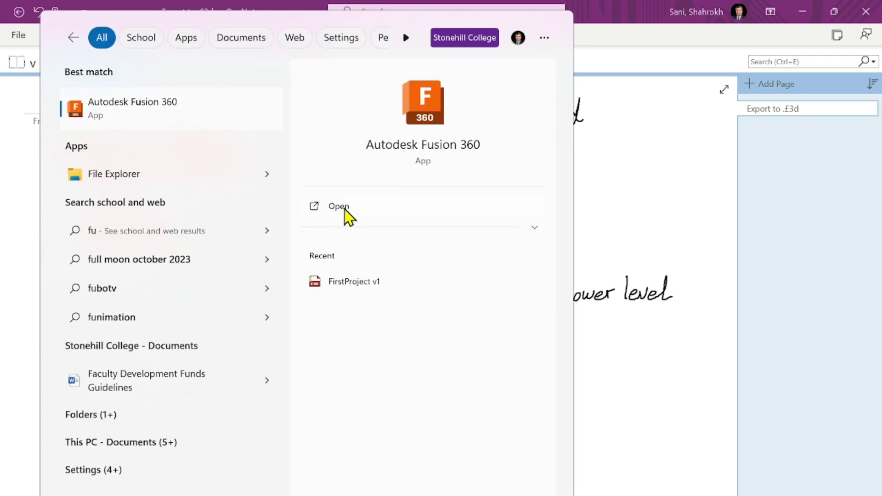
left_click(346, 207)
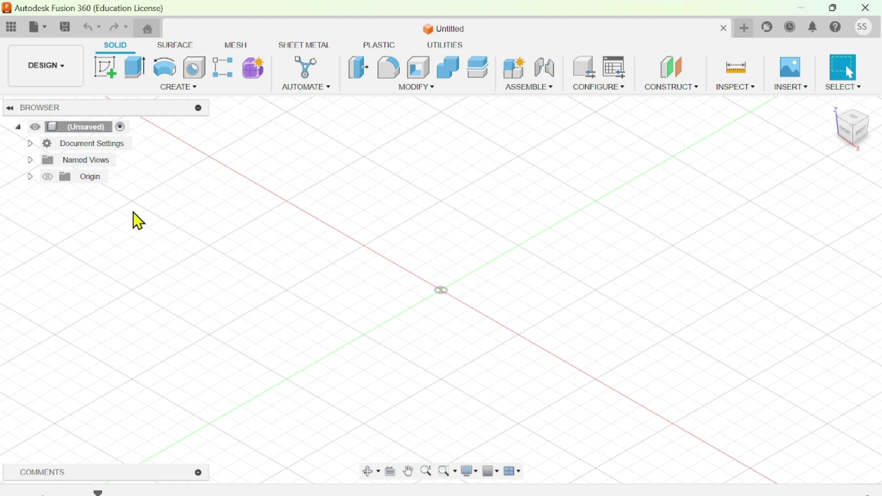
left_click(93, 128)
right_click(84, 130)
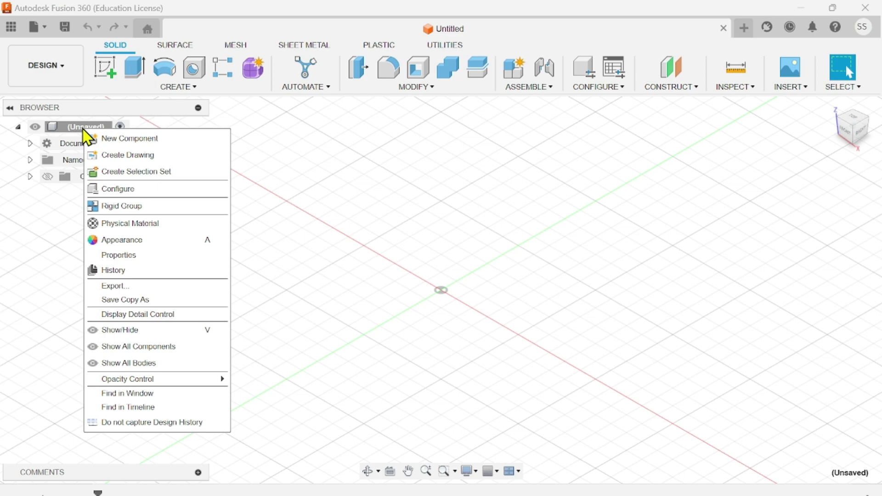
left_click(449, 280)
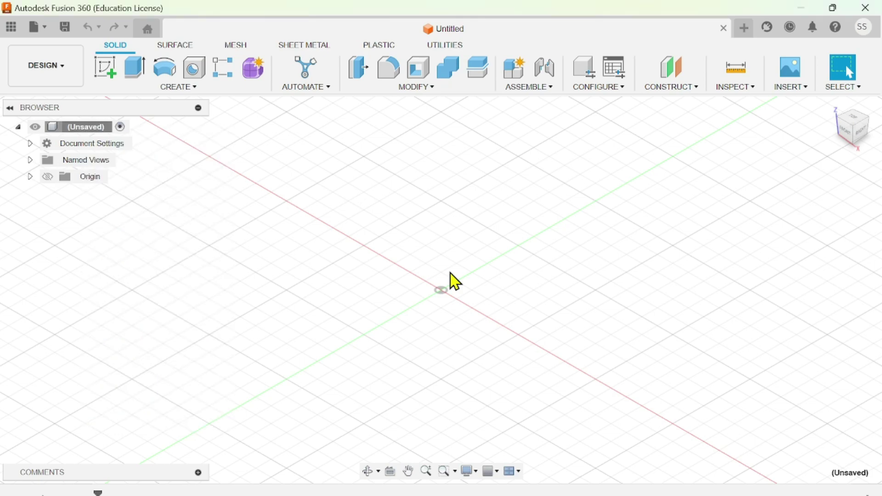
Show the origin planes and axes, inspect them from the top and front, and return to the home view
left_click(48, 177)
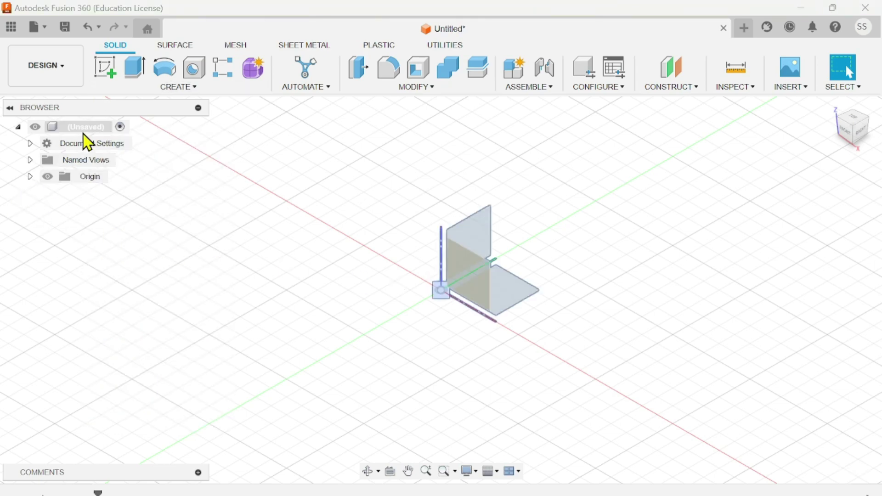
left_click(88, 180)
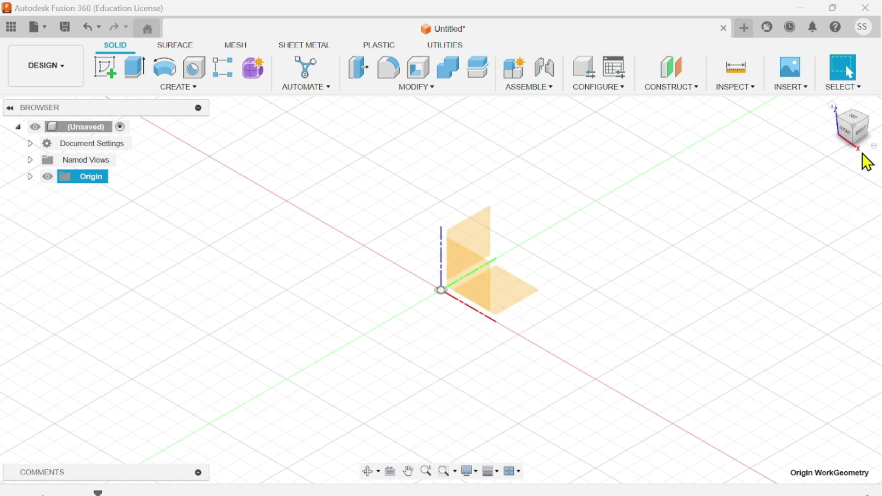
left_click(855, 121)
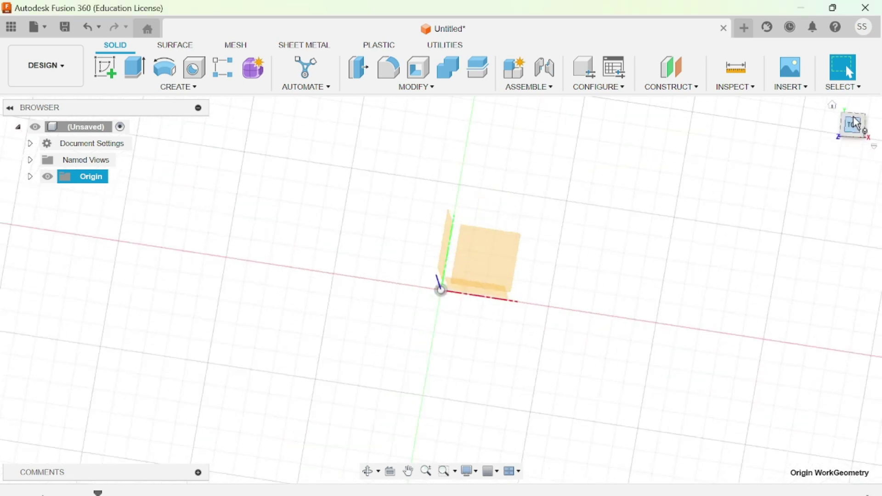
left_click(854, 146)
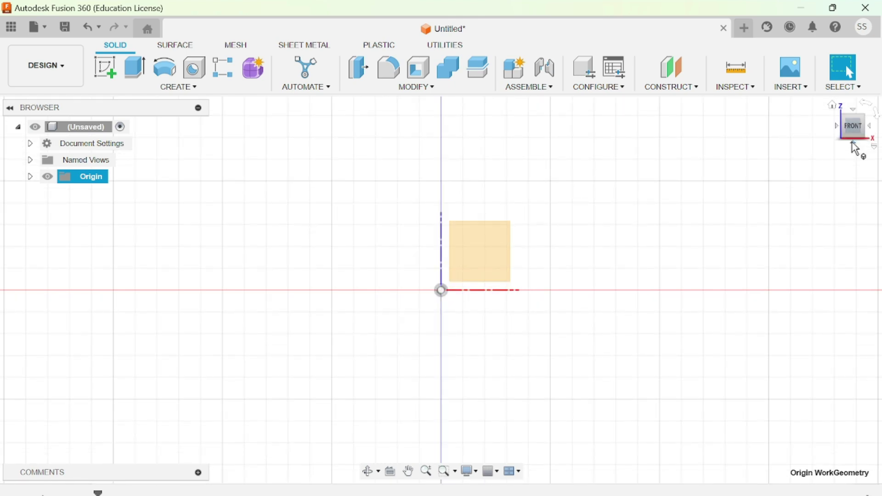
left_click(833, 107)
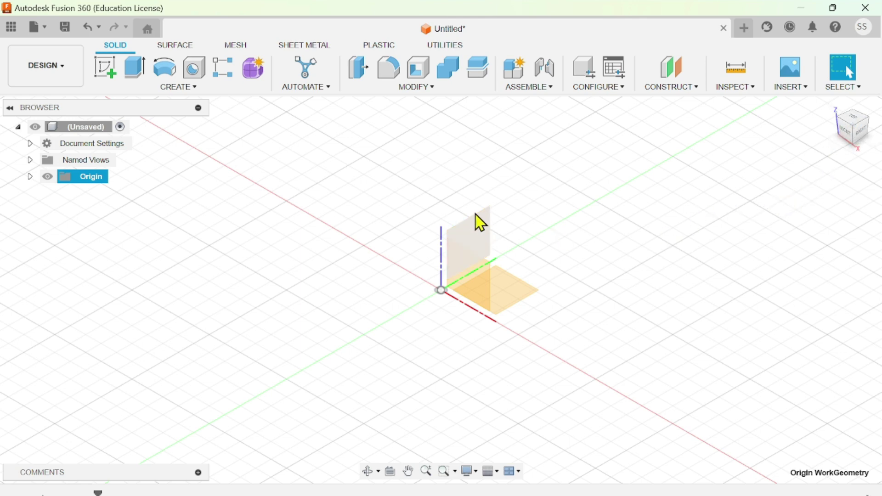
Create a new sketch on the XY plane
left_click(508, 295)
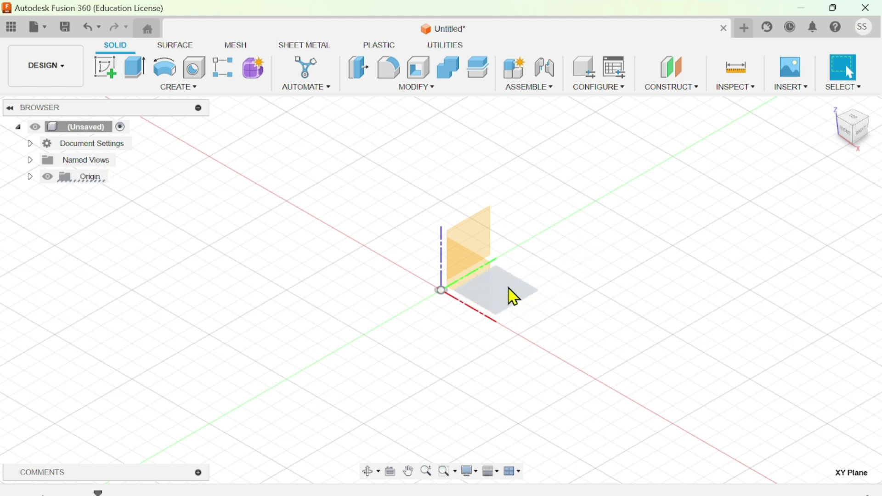
right_click(514, 297)
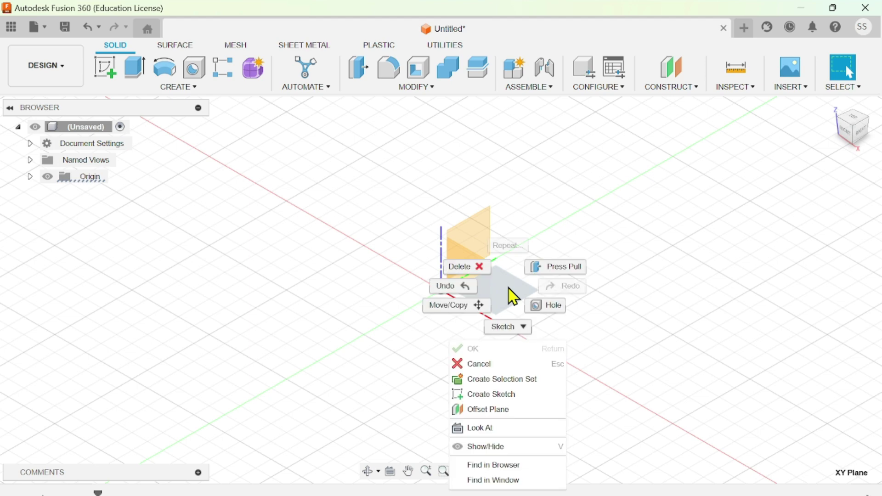
left_click(497, 396)
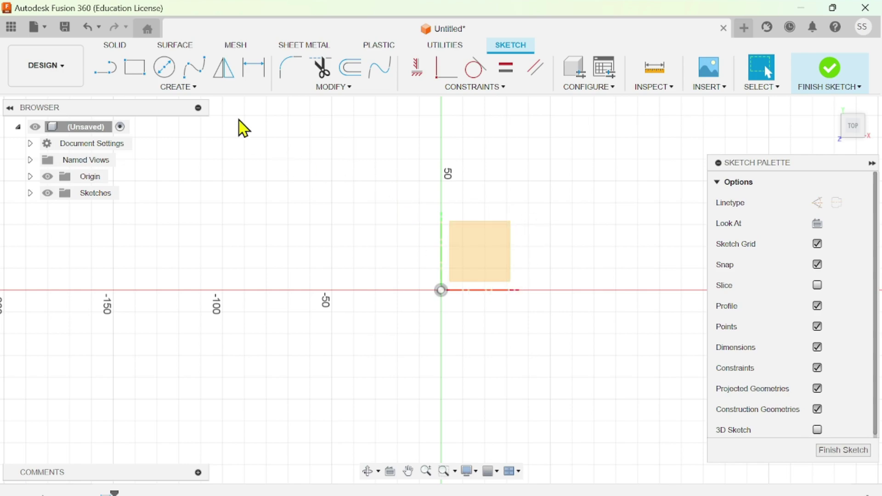
Draw a center-diameter circle of 35 mm diameter centred on the origin
left_click(166, 69)
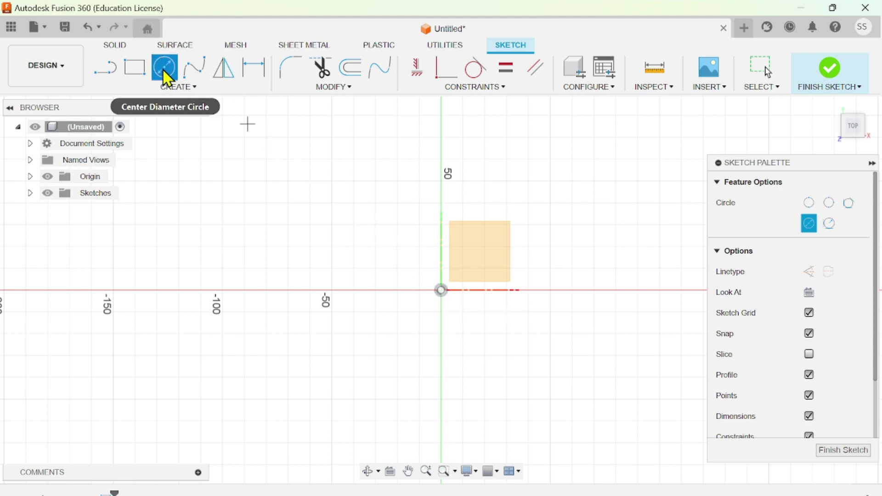
left_click(441, 290)
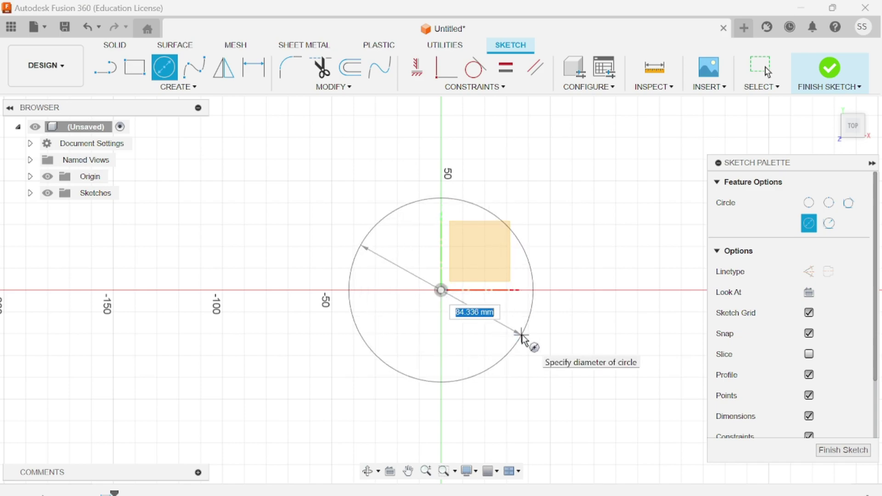
type("35")
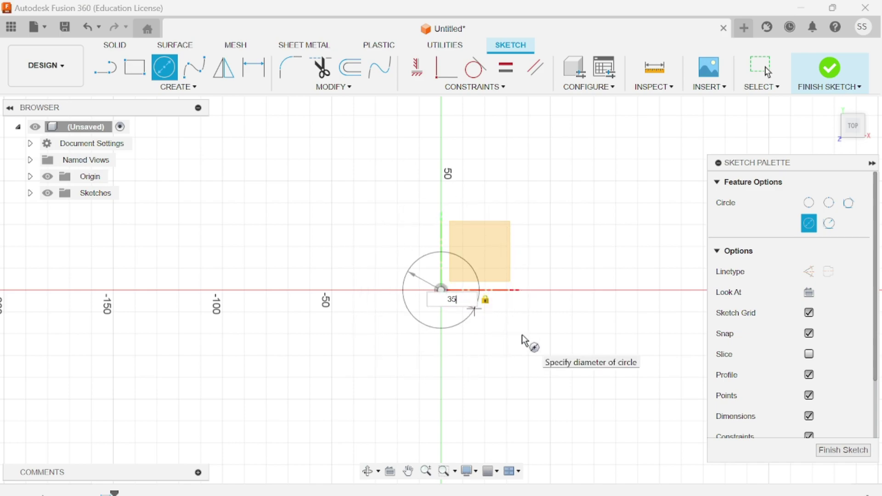
key("Return")
key("Escape")
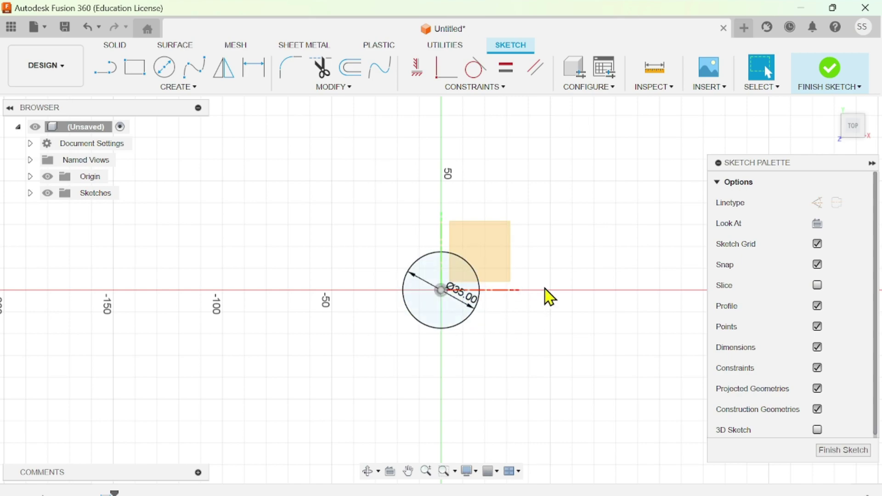
scroll(545, 300, "down", 1)
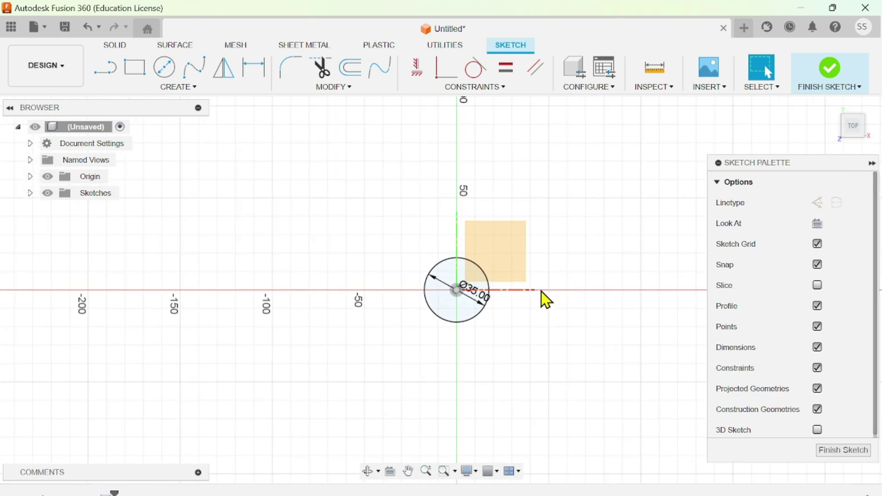
scroll(546, 300, "up", 3)
scroll(546, 303, "up", 2)
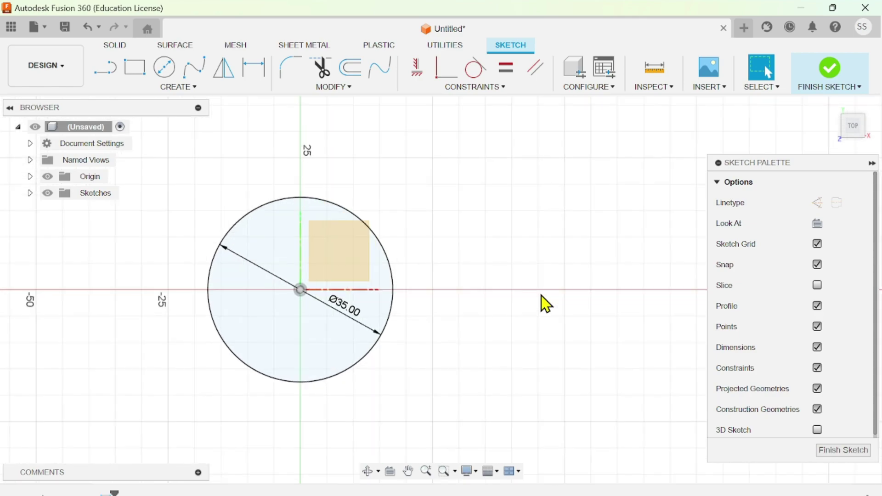
scroll(546, 304, "down", 3)
scroll(546, 304, "up", 4)
scroll(546, 304, "down", 2)
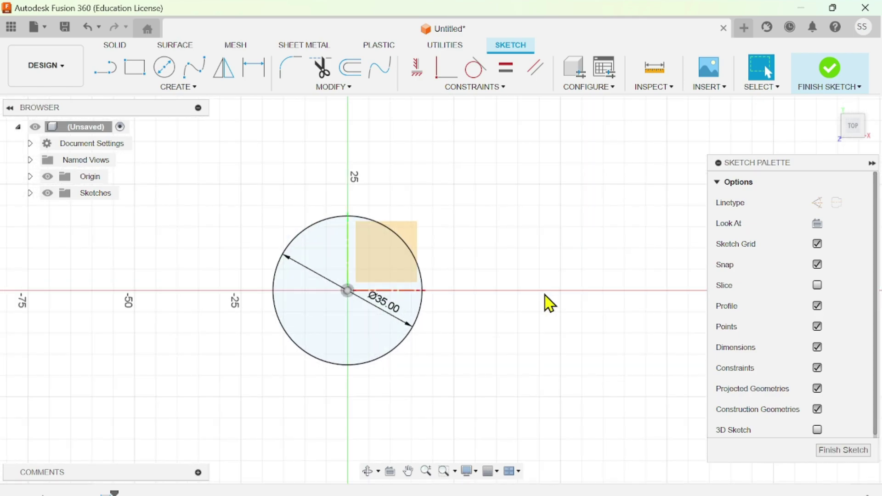
scroll(547, 303, "up", 1)
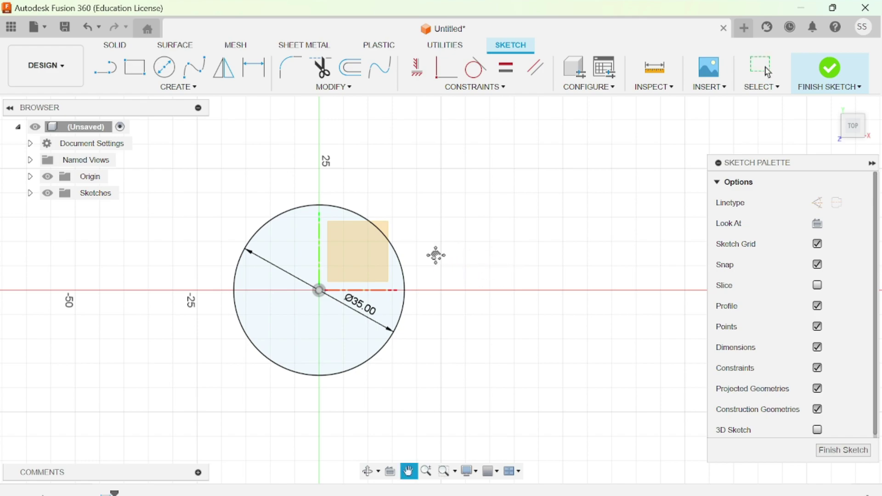
mouse_move(435, 254)
middle_mouse_down()
mouse_move(549, 248)
mouse_move(437, 242)
mouse_move(558, 235)
mouse_move(420, 253)
mouse_move(580, 250)
mouse_move(504, 243)
middle_mouse_up()
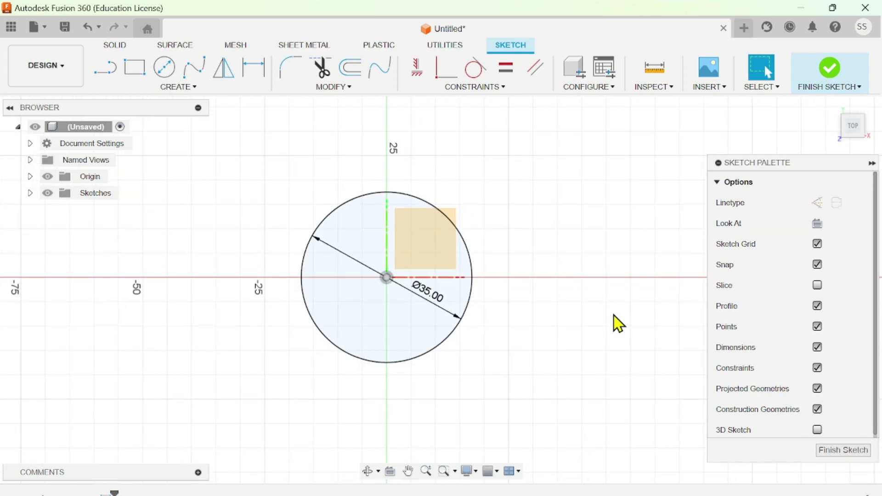
Draw a second, concentric circle of 25 mm diameter centred on the origin
mouse_move(844, 119)
left_click(164, 70)
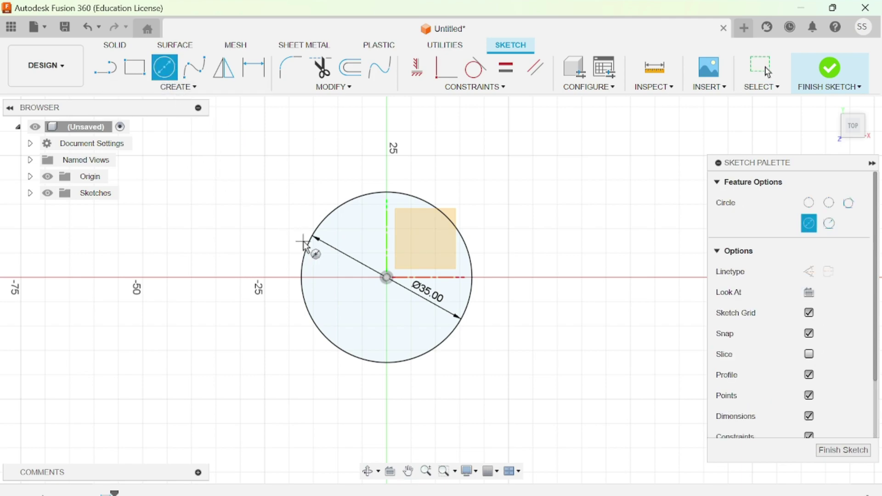
left_click(387, 277)
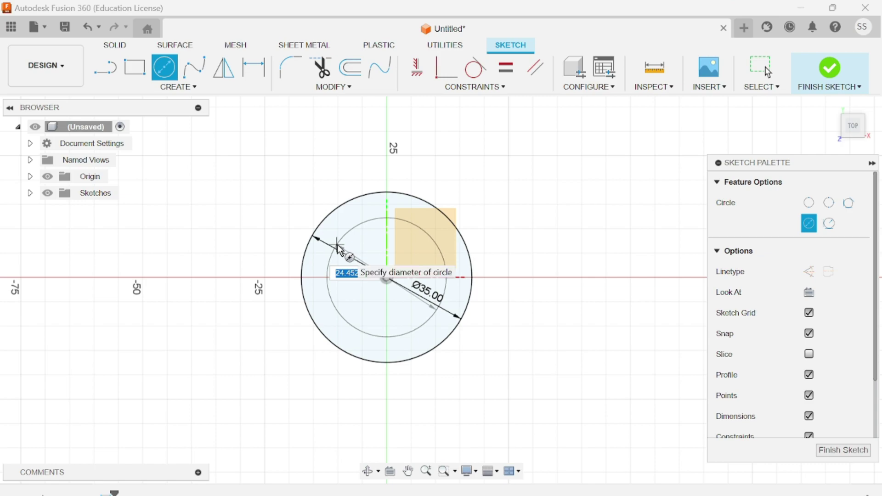
type("25")
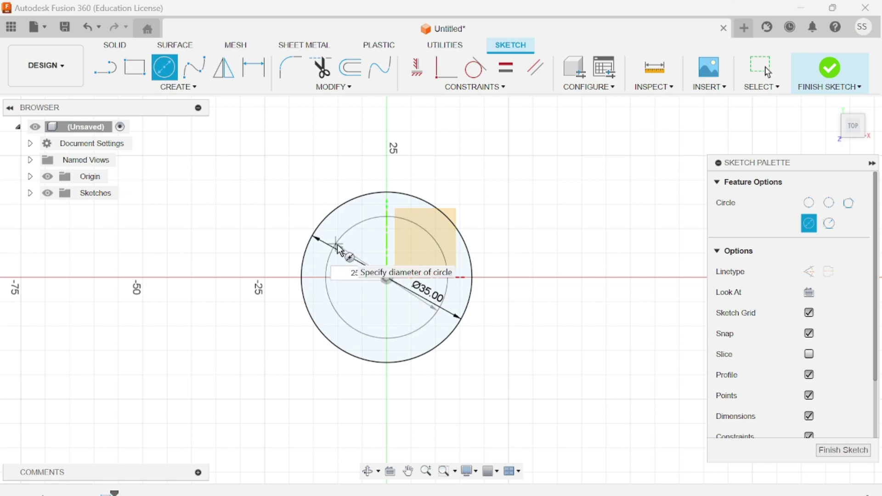
key("Return")
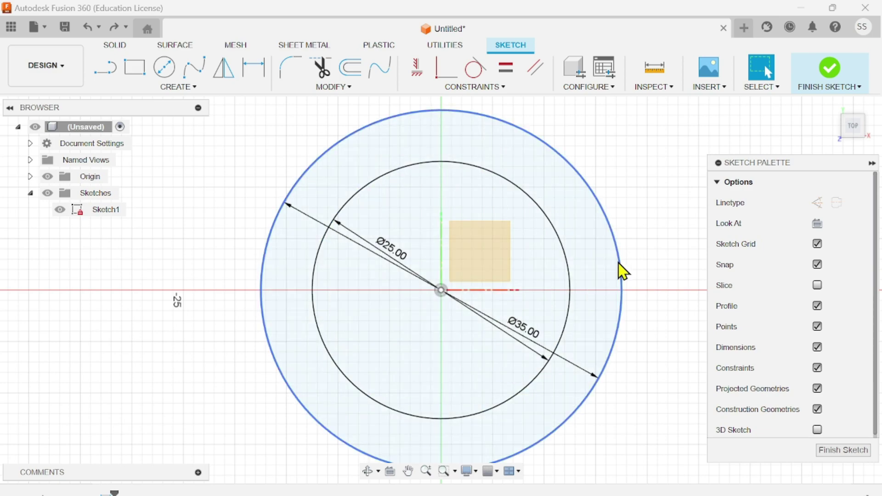
Extrude the ring profile between the two circles 10 mm upward as a new body
mouse_move(849, 123)
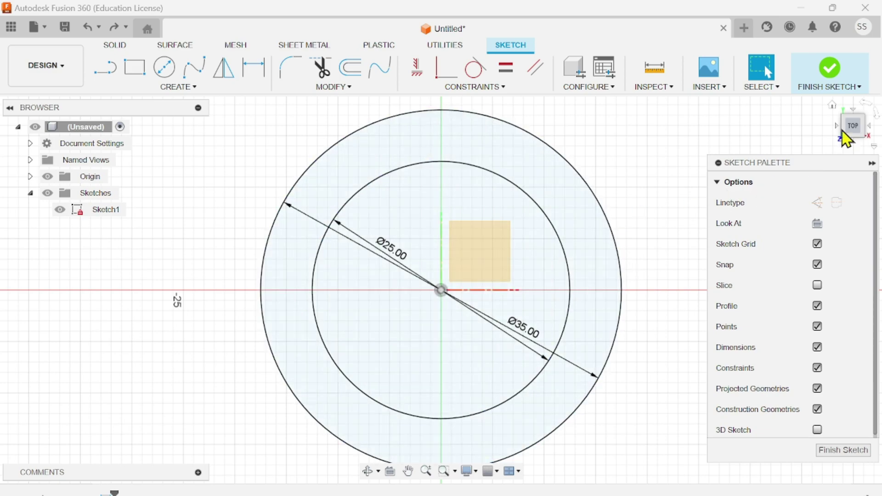
left_click(831, 106)
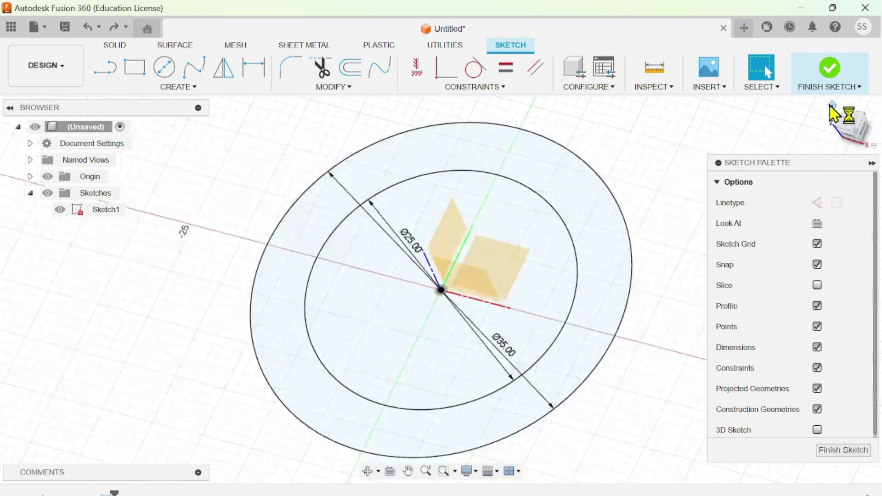
left_click(590, 243)
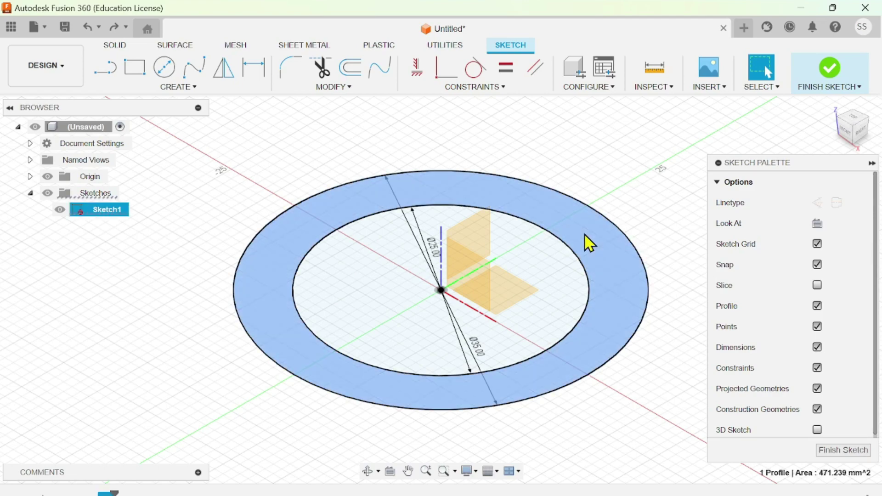
right_click(590, 243)
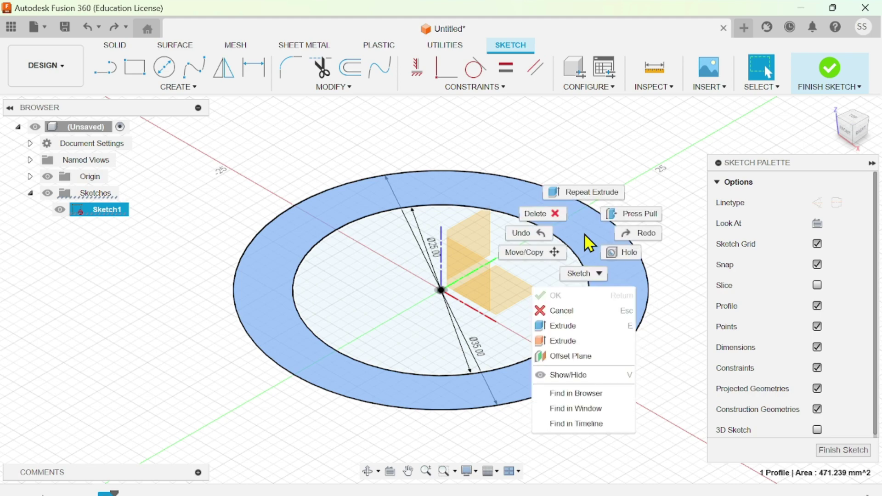
left_click(573, 329)
left_click_drag(545, 338, 545, 331)
triple_click(665, 375)
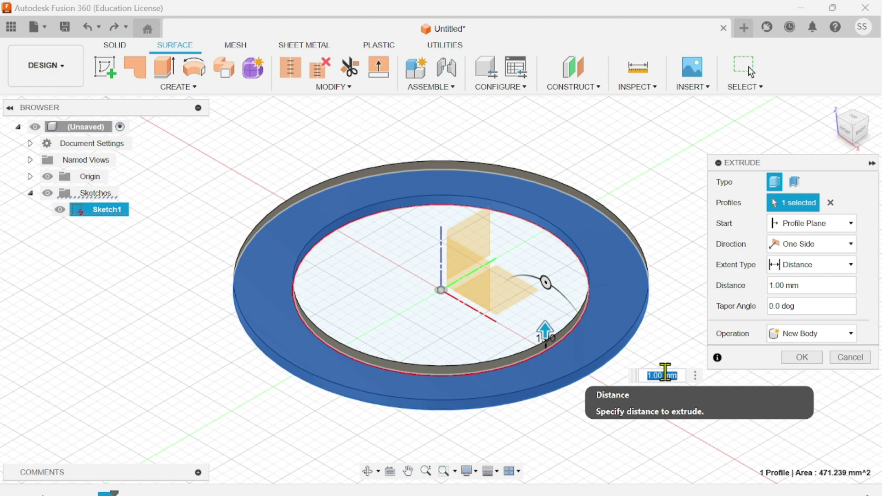
type("10")
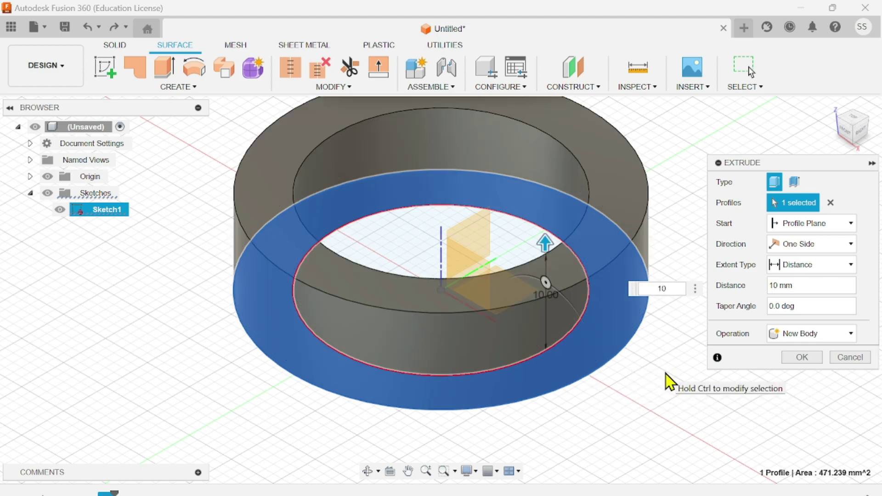
left_click(803, 358)
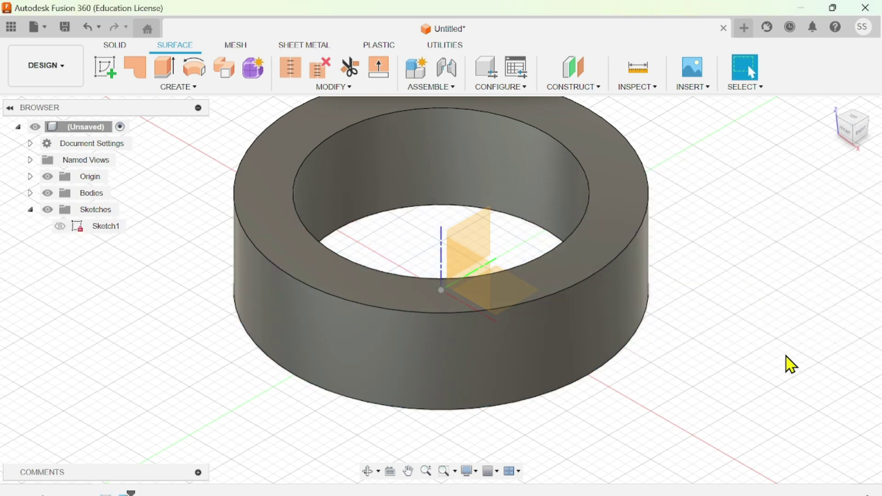
Show the ring's base sketch and extrude its inner circle profile 3 mm upward, joined to the ring as a floor
left_click(833, 106)
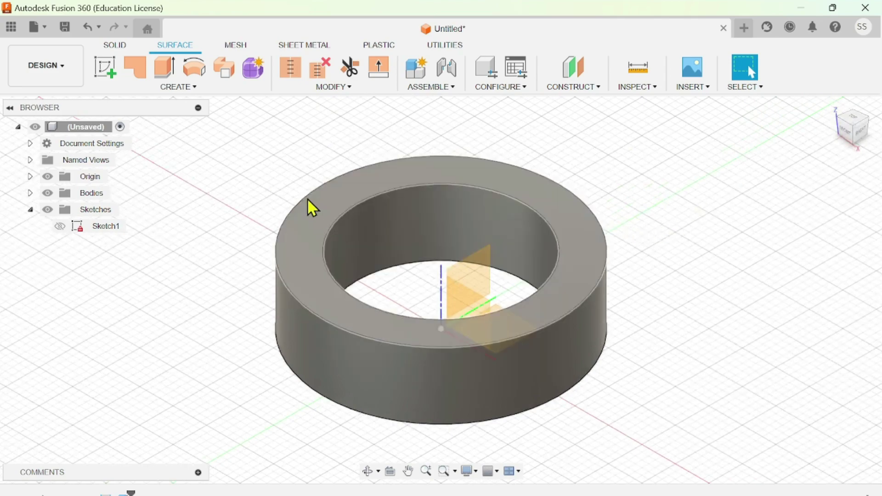
left_click(98, 228)
key("Escape")
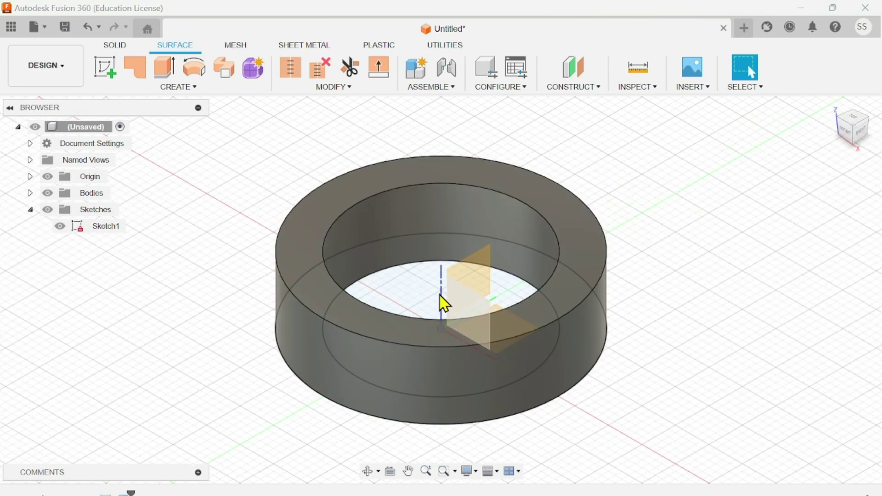
left_click(417, 276)
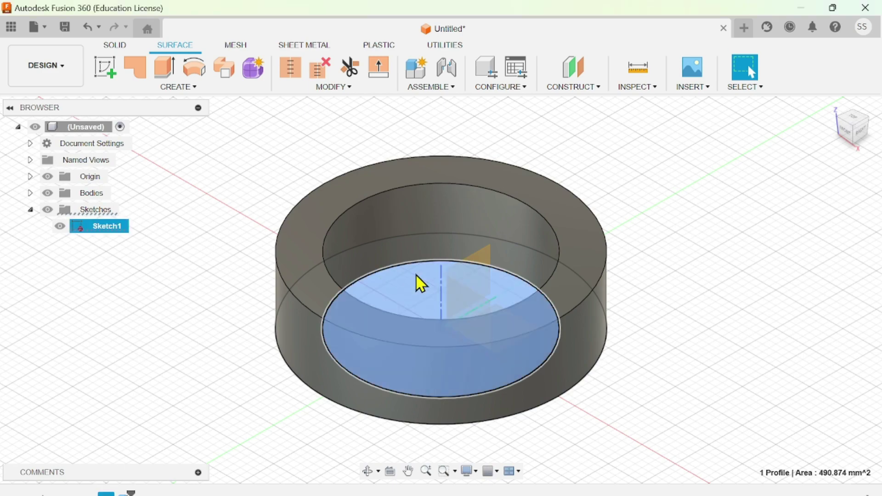
right_click(417, 275)
left_click(406, 368)
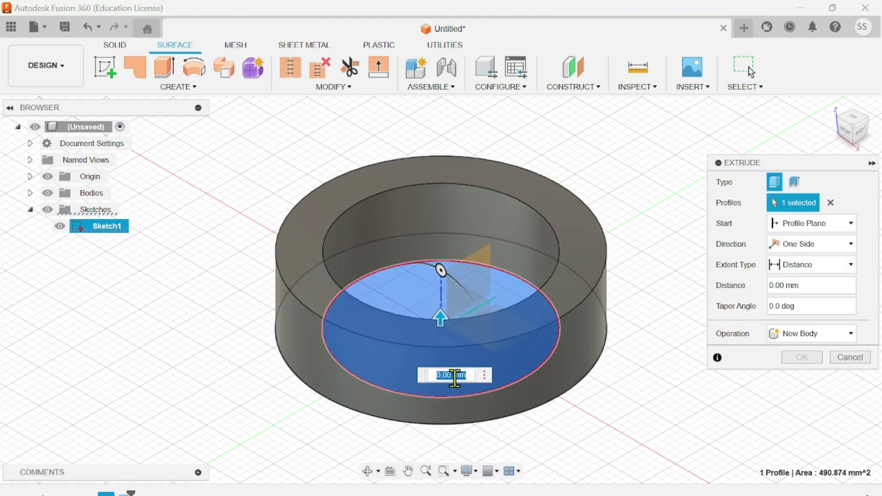
type("3")
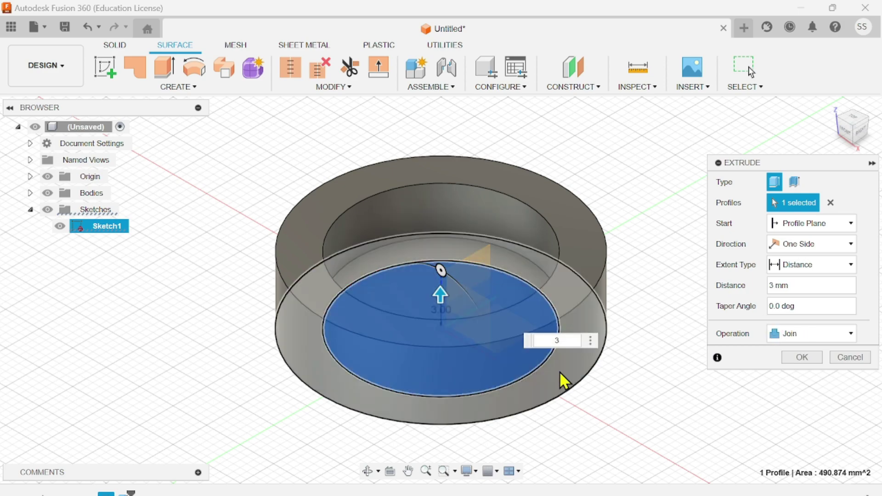
key("Return")
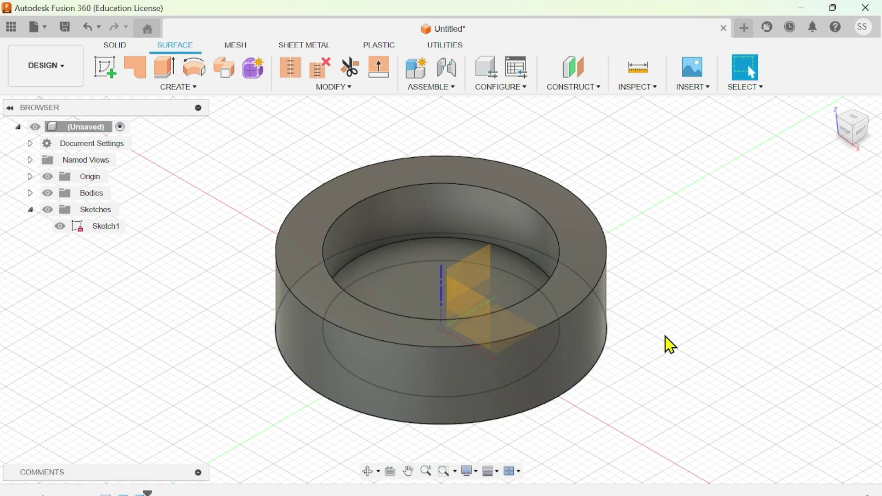
Examine the ring and its new floor from several orbit angles and in the top, right, front and home views
left_click(369, 471)
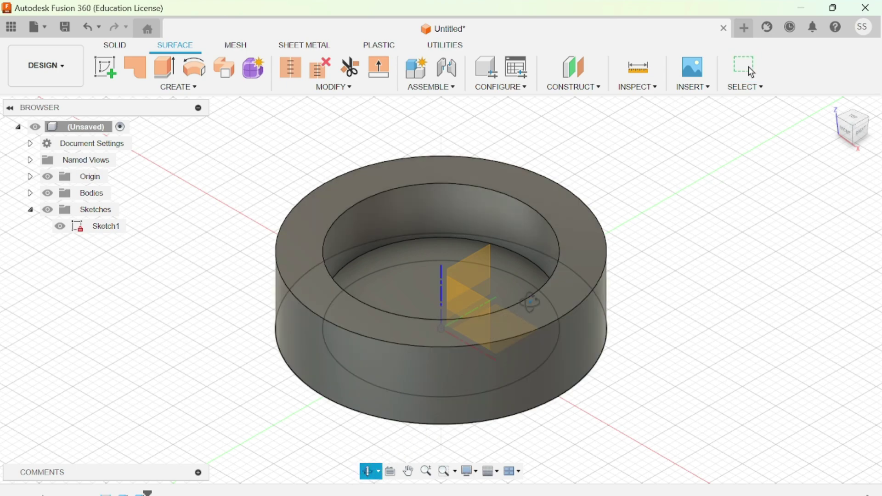
left_click_drag(526, 306, 423, 291)
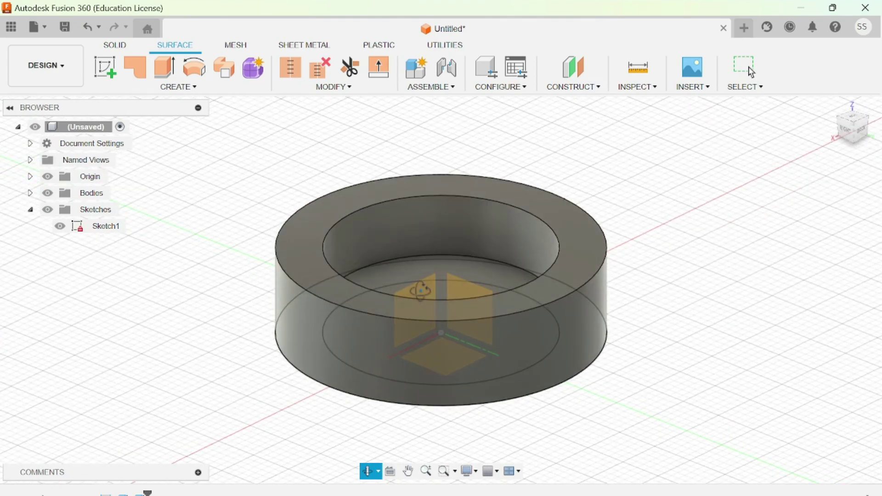
left_click_drag(414, 291, 400, 291)
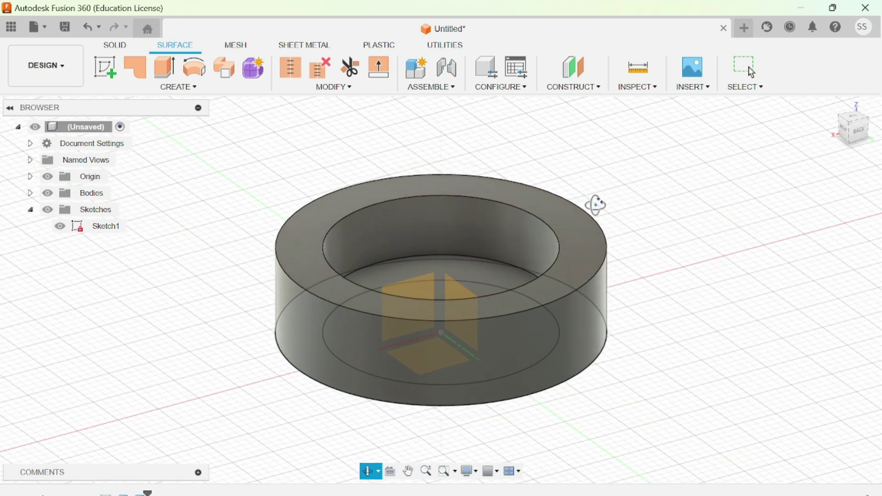
left_click(829, 104)
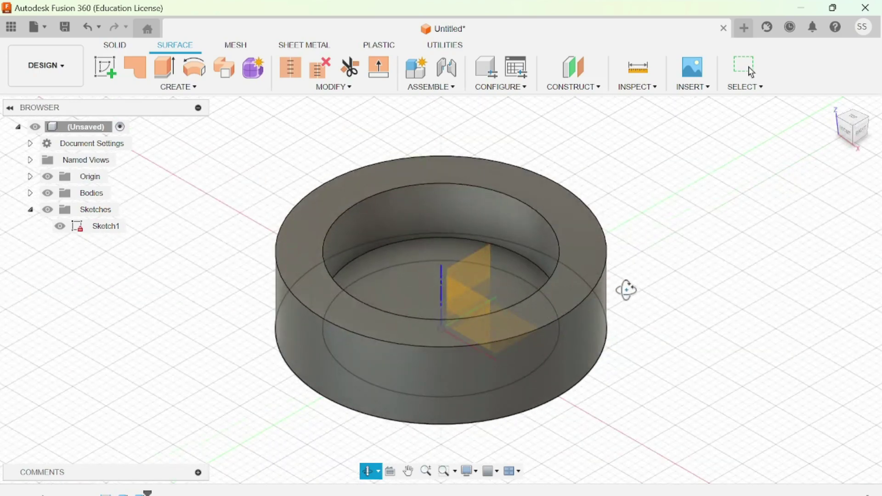
key("Escape")
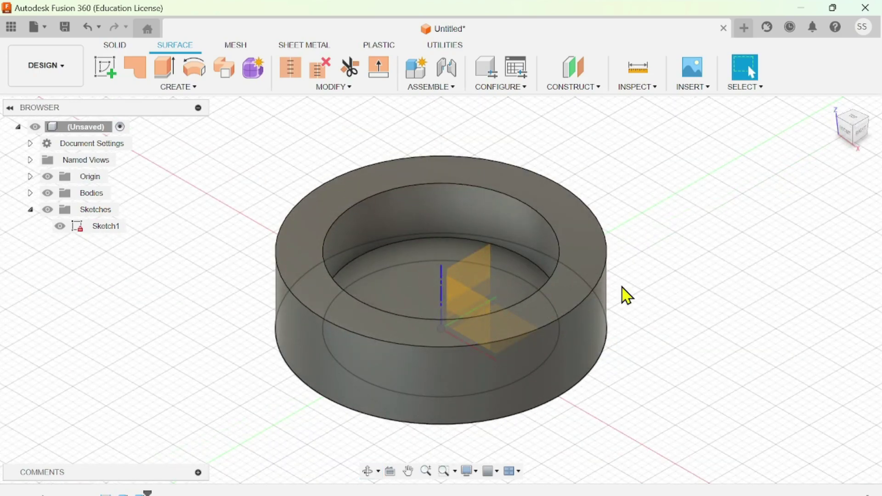
left_click(858, 122)
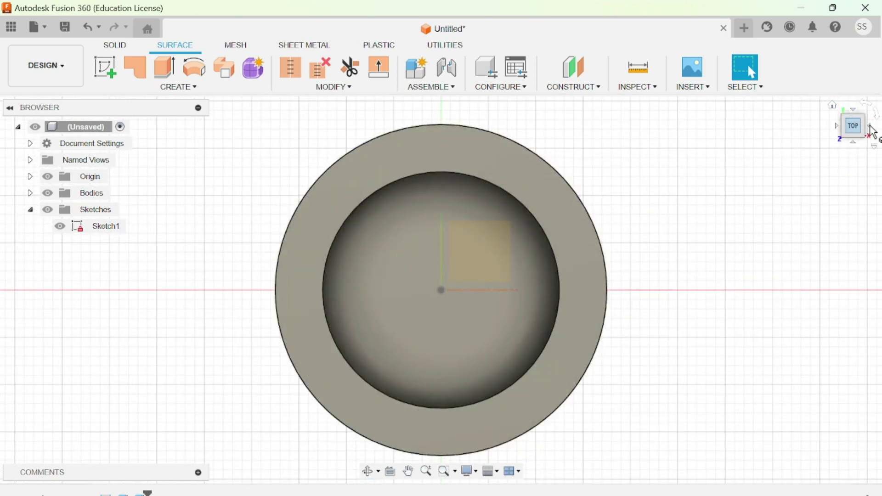
left_click(871, 131)
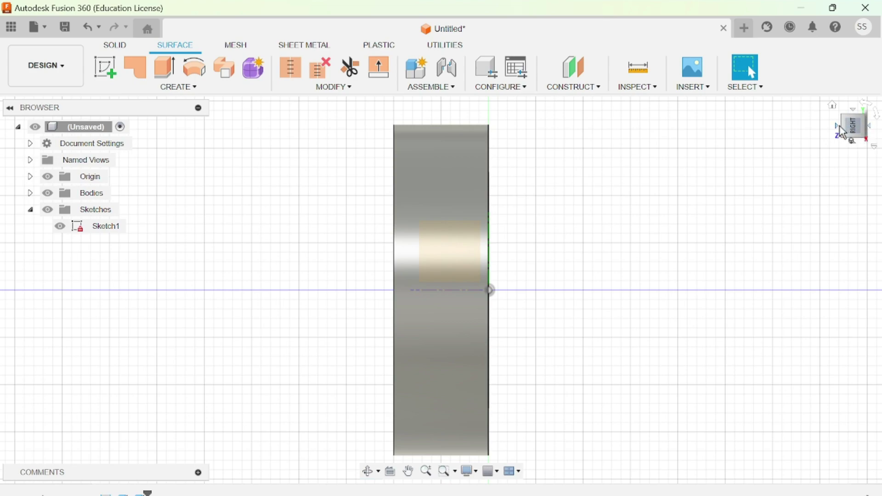
left_click(844, 132)
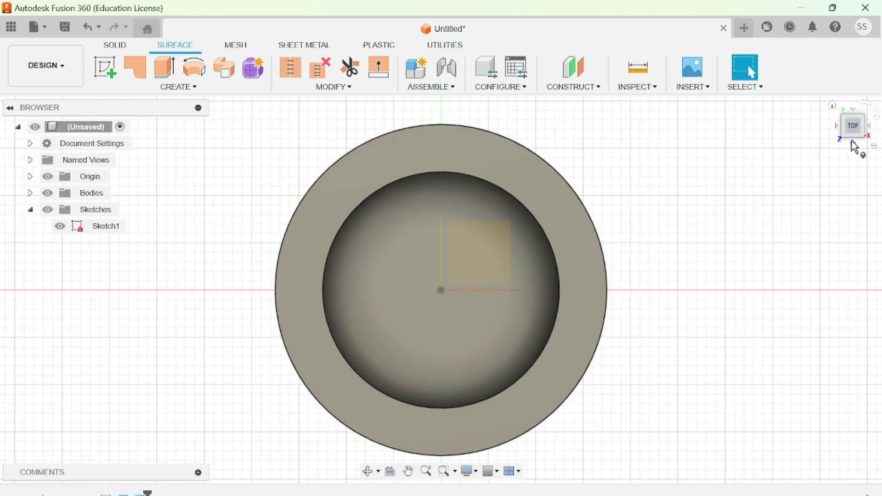
left_click(855, 146)
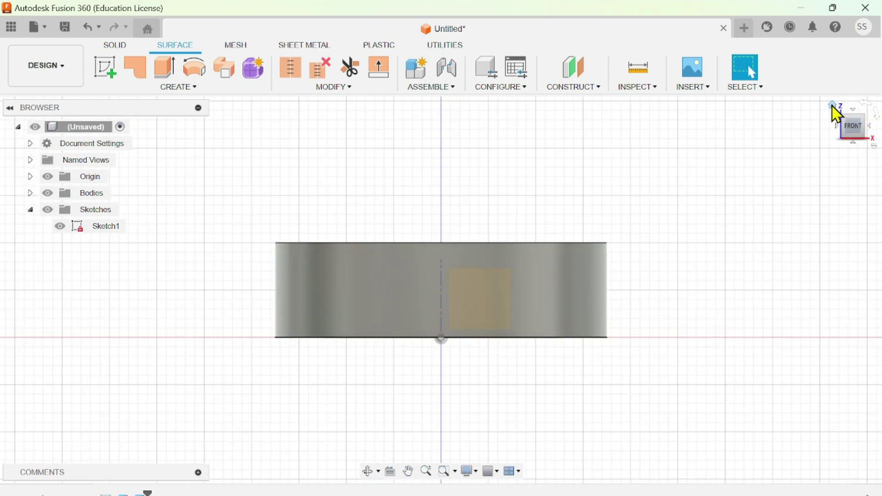
left_click(833, 105)
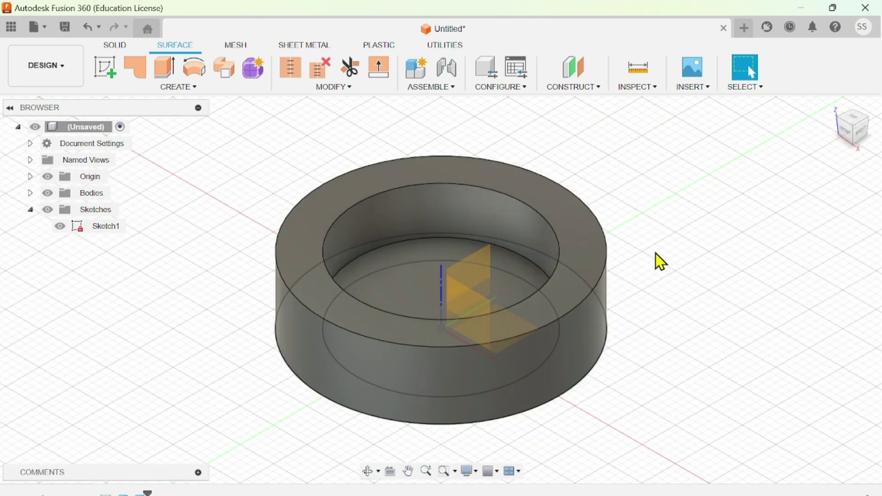
middle_click_drag(645, 271, 657, 239)
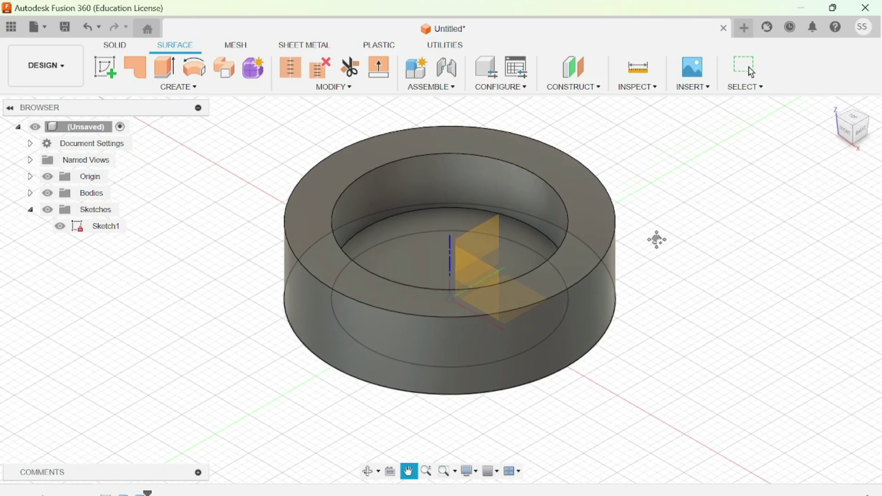
key("Escape")
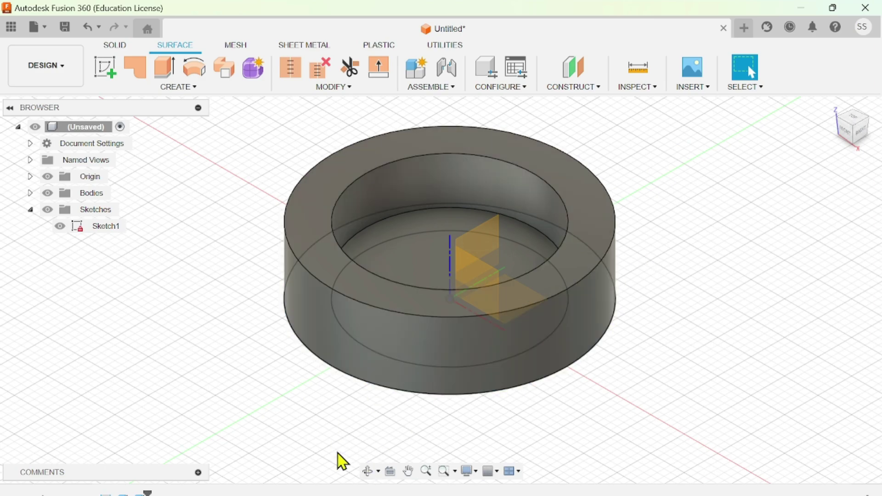
left_click(374, 473)
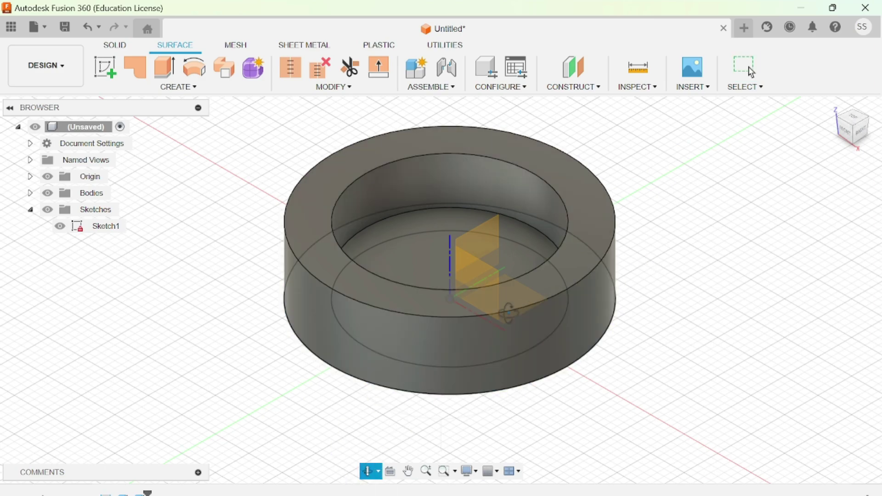
left_click_drag(510, 307, 482, 283)
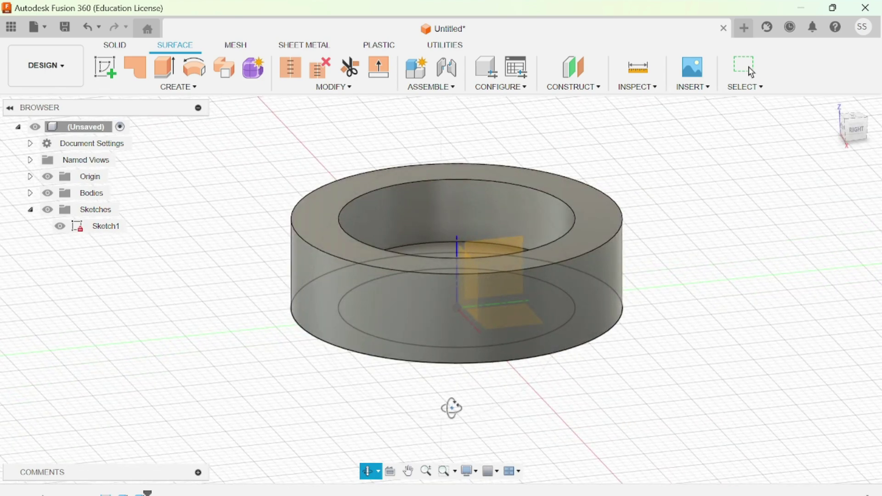
key("Escape")
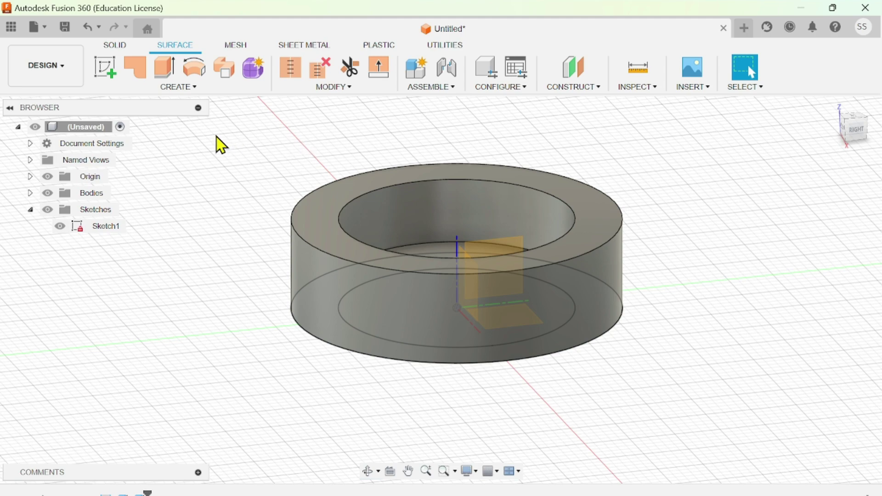
Start an export of the design and name the file FirstDe
left_click(47, 28)
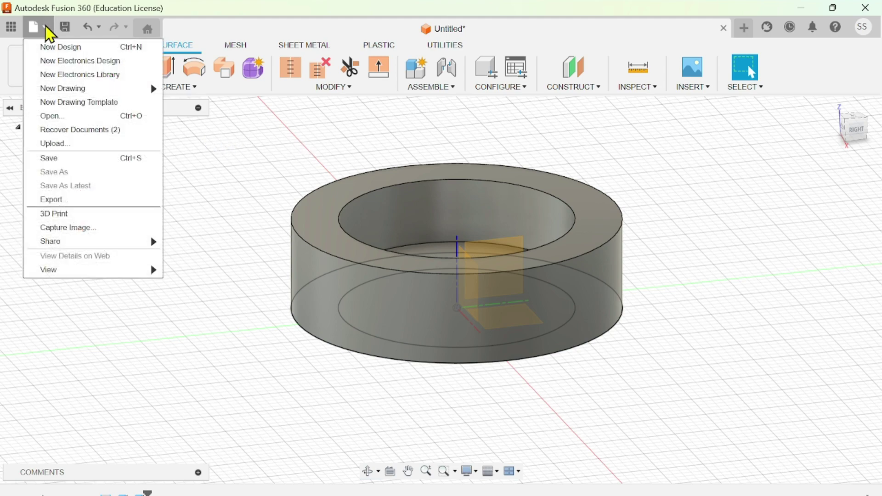
left_click(57, 201)
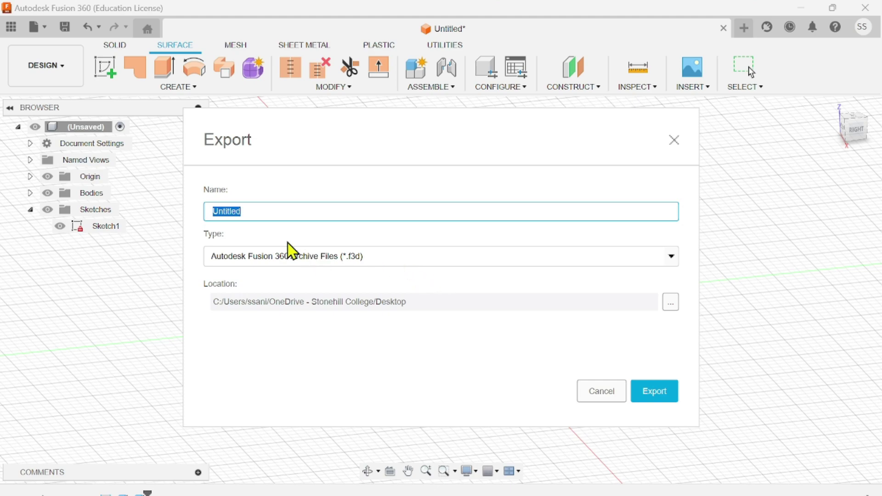
left_click(261, 213)
double_click(262, 212)
type("First")
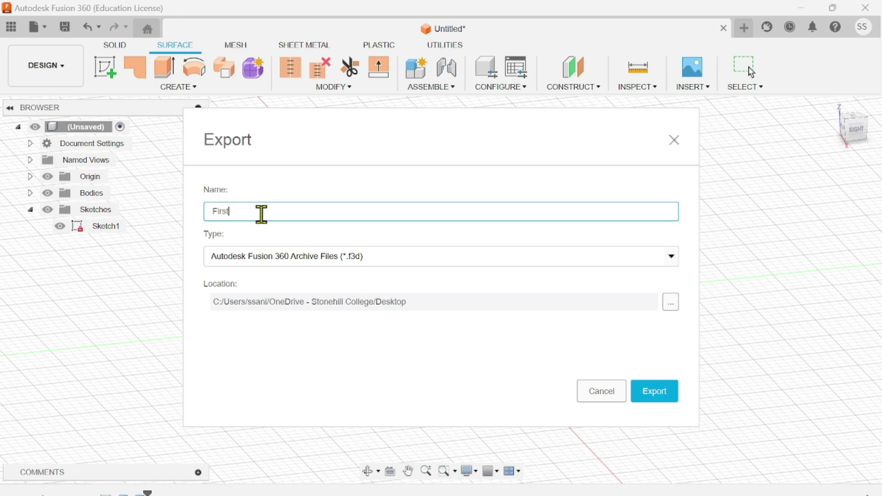
type("D")
key("BackSpace")
type("DE")
key("BackSpace")
type("o")
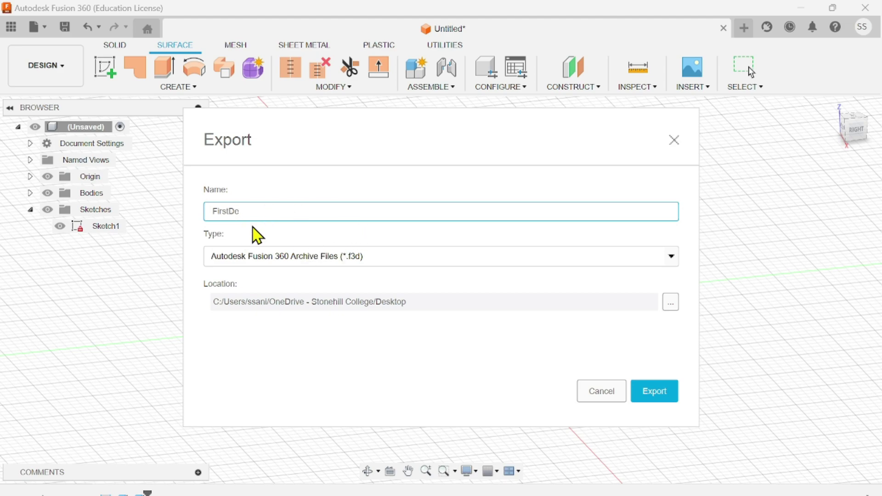
Export the design as an Autodesk Fusion 360 Archive file (*.f3d) to the Downloads folder
left_click(406, 257)
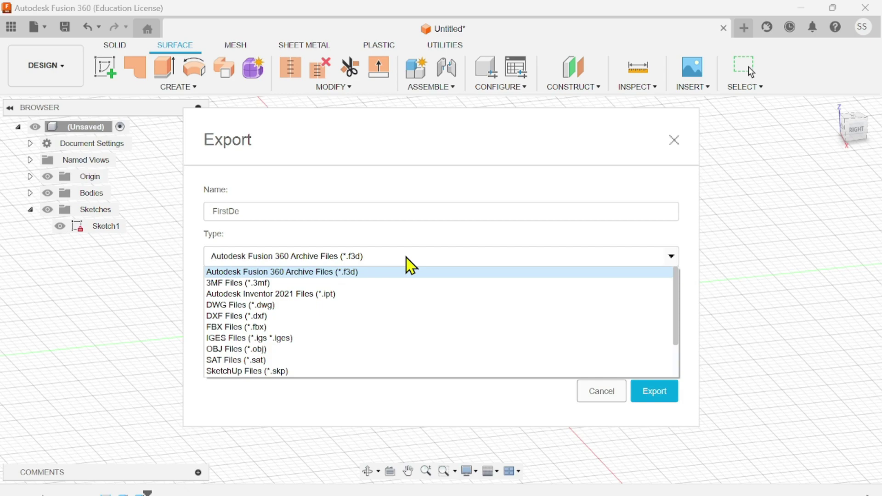
left_click(364, 272)
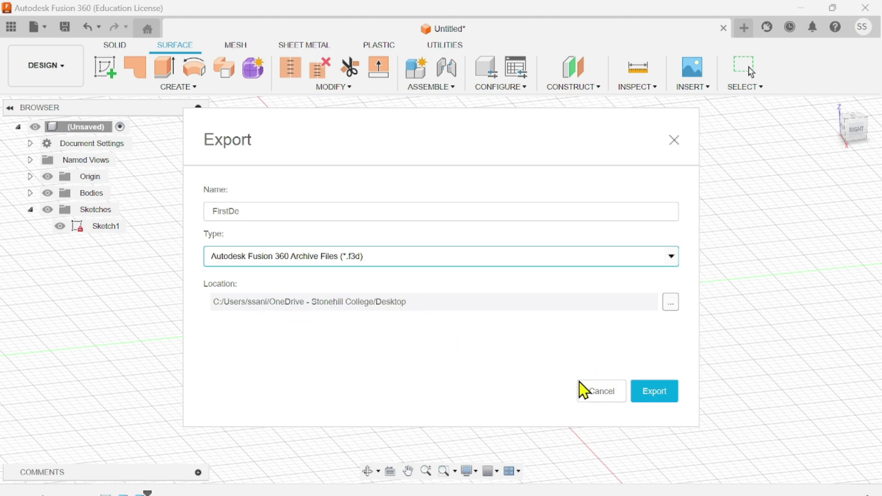
left_click(672, 304)
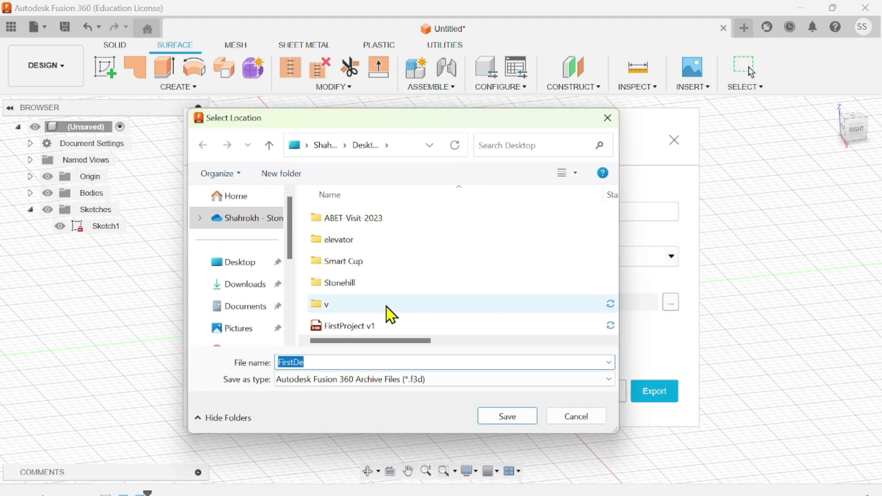
left_click(244, 287)
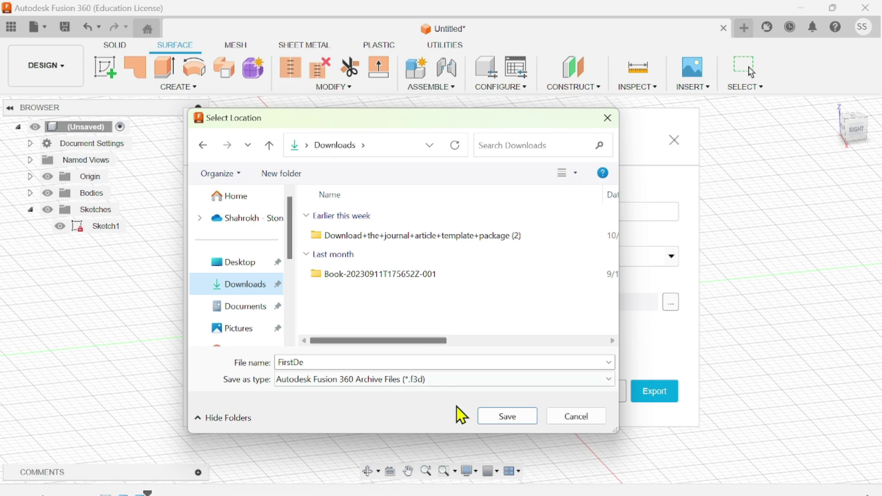
left_click(508, 417)
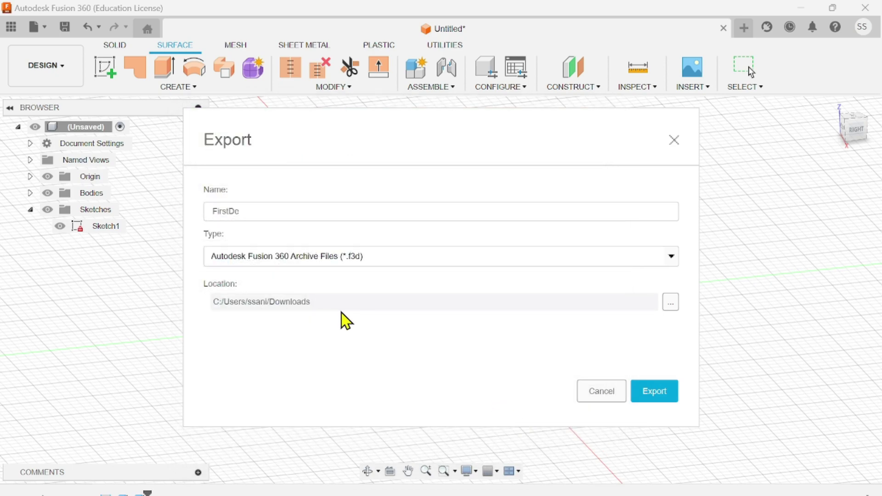
left_click(656, 396)
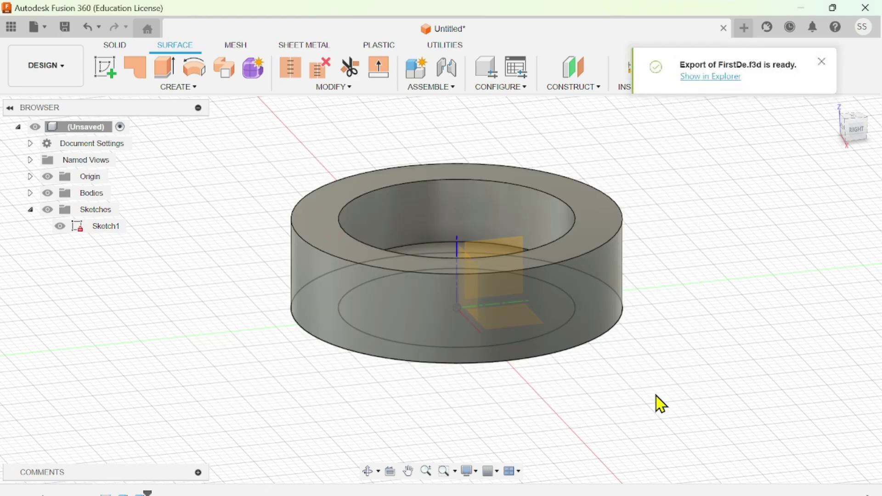
left_click(44, 28)
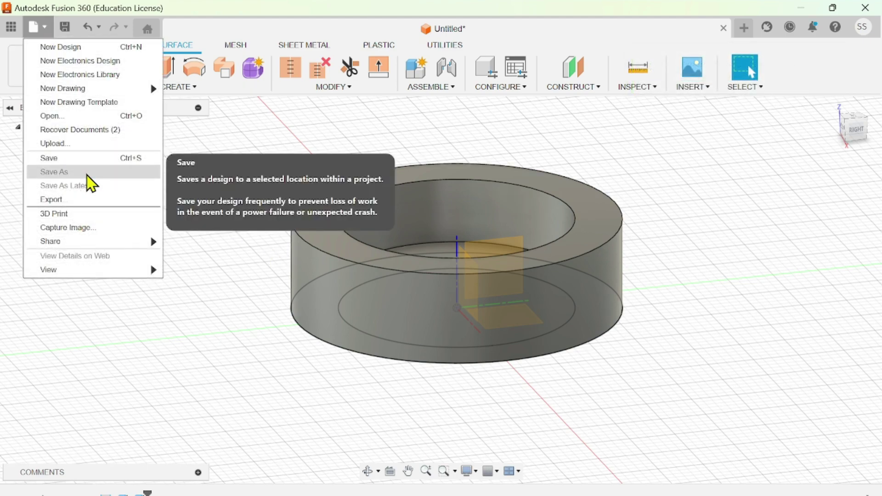
left_click(85, 200)
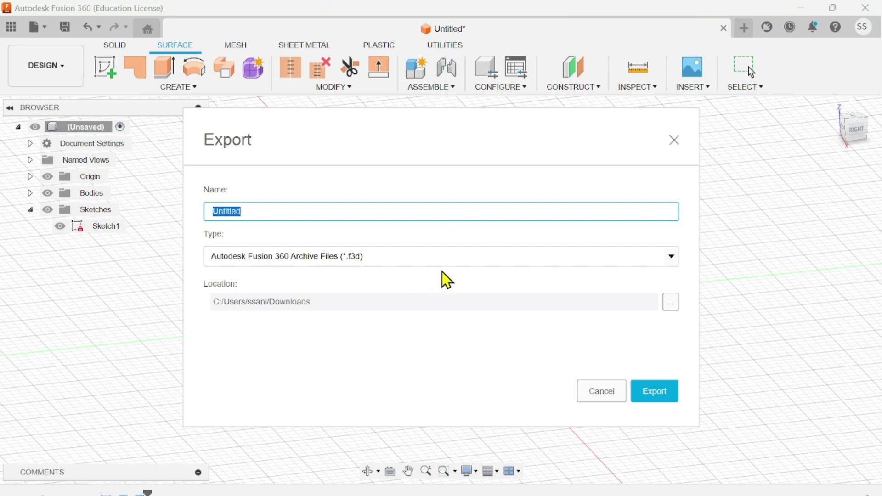
left_click(442, 259)
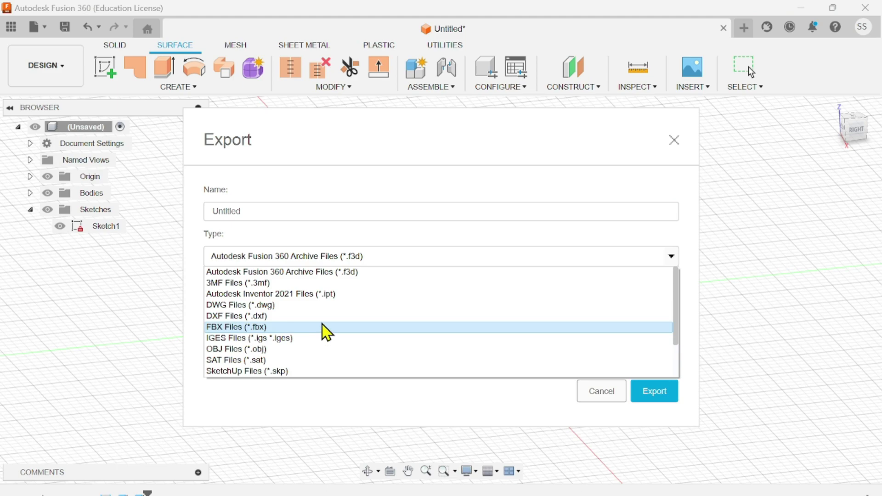
scroll(321, 323, "down", 2)
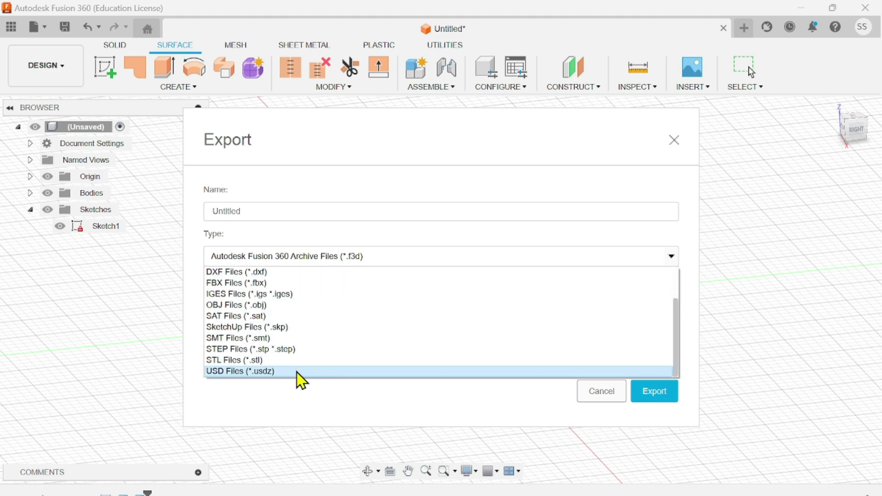
left_click(250, 360)
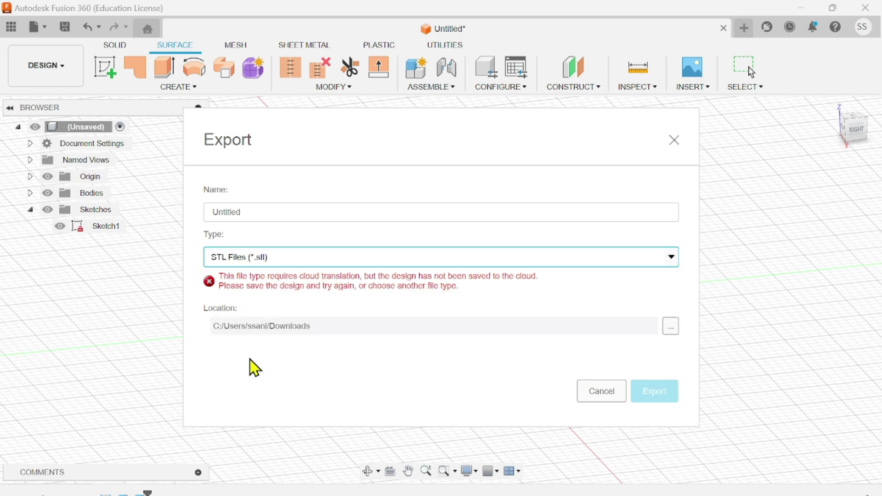
left_click(248, 210)
double_click(249, 210)
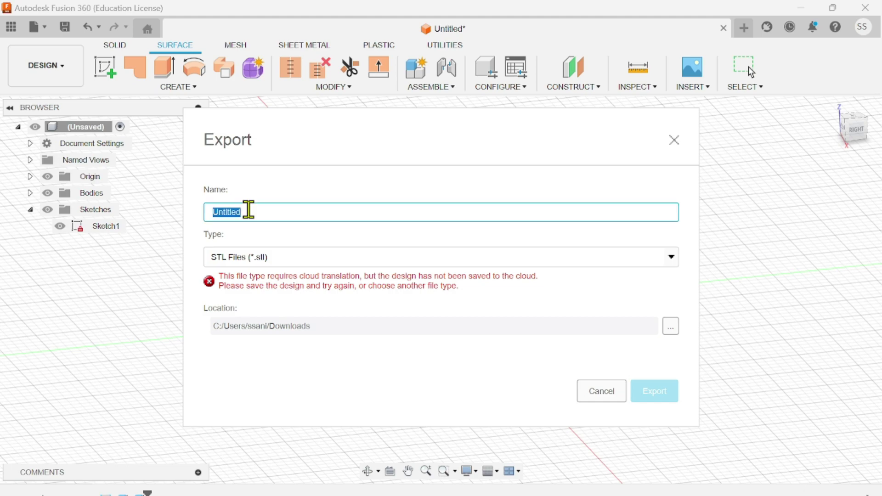
type("FirstD")
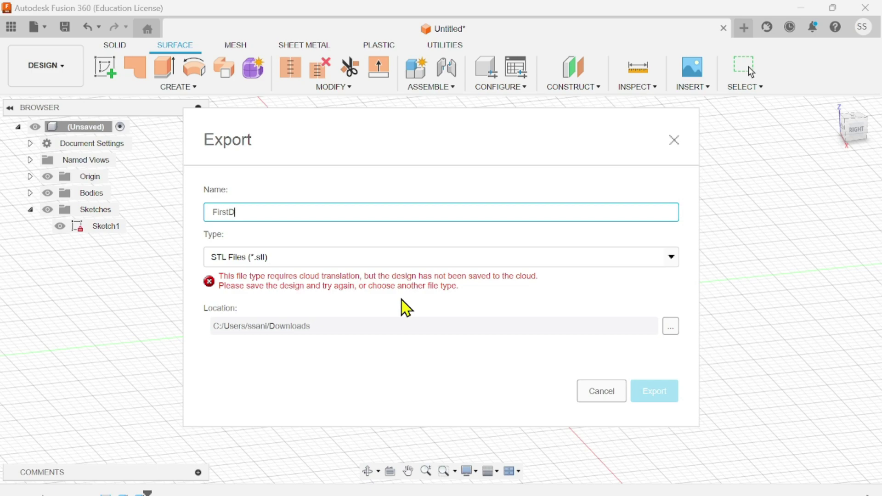
left_click(598, 394)
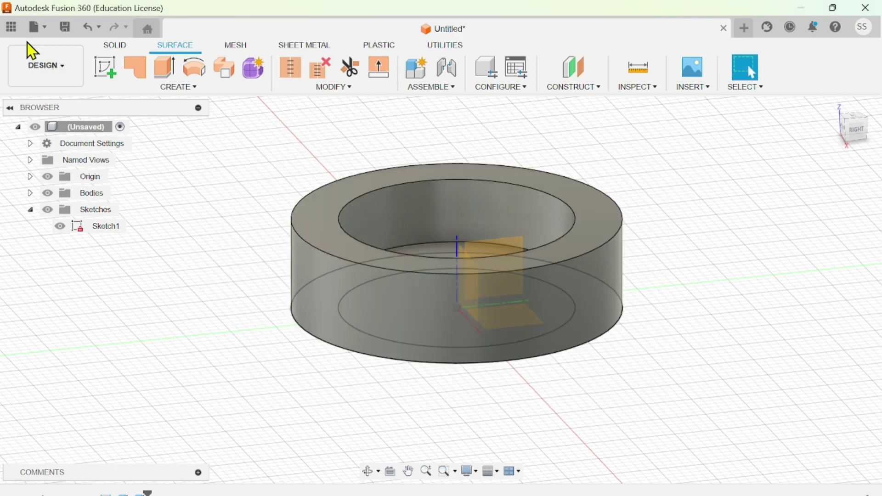
Save the design under the name FirstDe in the Admin Project location
left_click(49, 26)
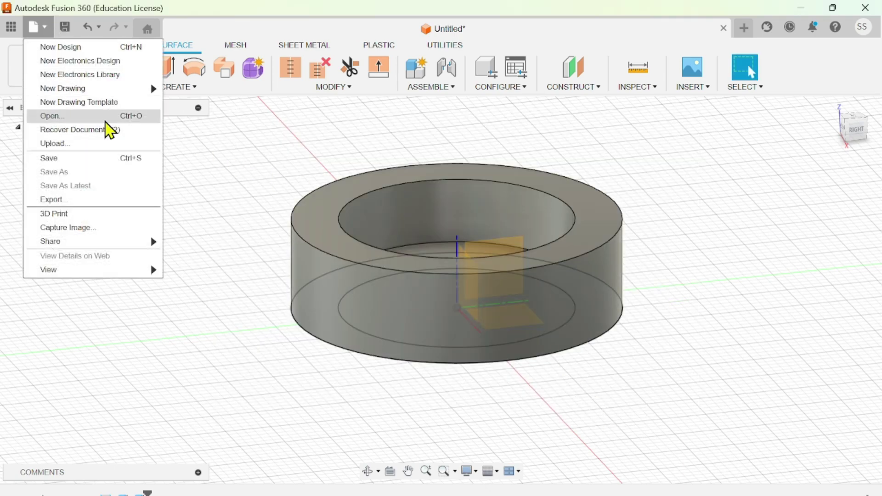
left_click(59, 161)
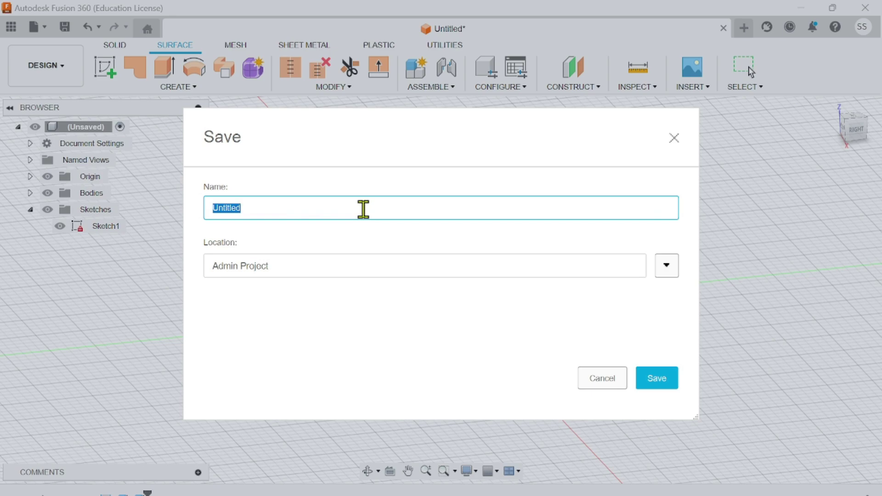
double_click(363, 209)
type("First")
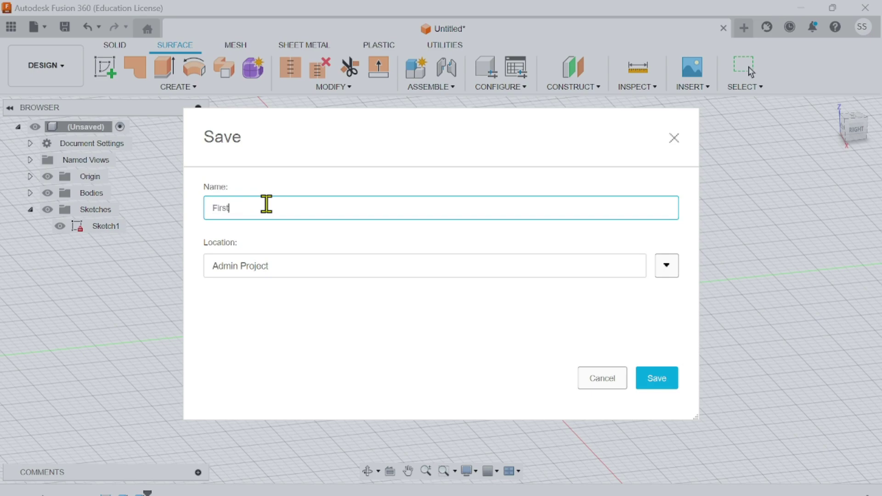
type("De")
left_click(662, 380)
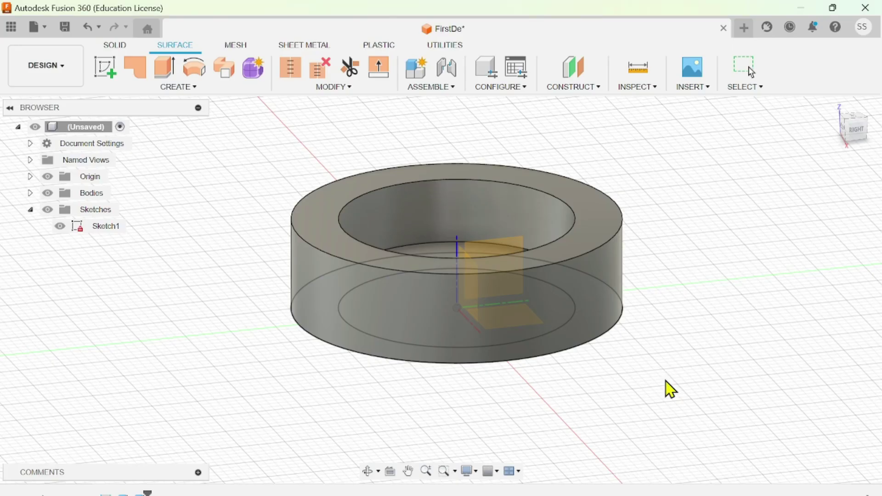
Export the saved design as an STL file (*.stl) named FirstDe v0 to the Downloads folder and dismiss the job status window
left_click(43, 27)
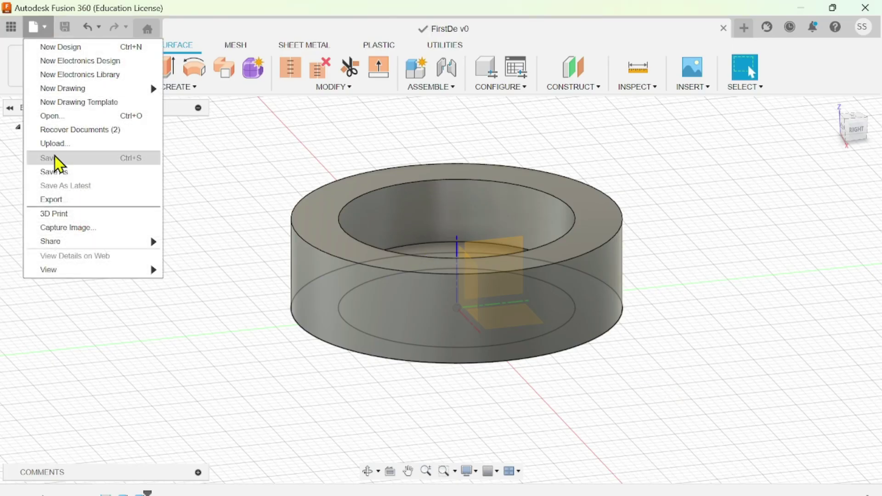
left_click(74, 202)
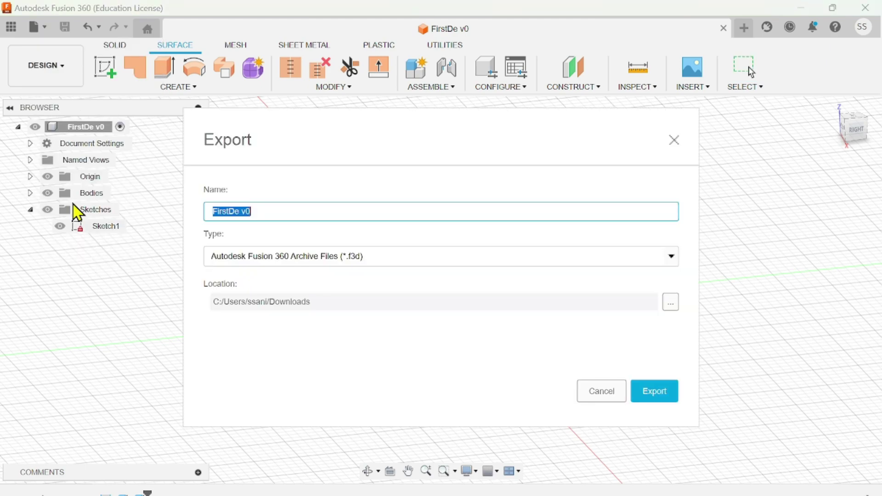
left_click(261, 213)
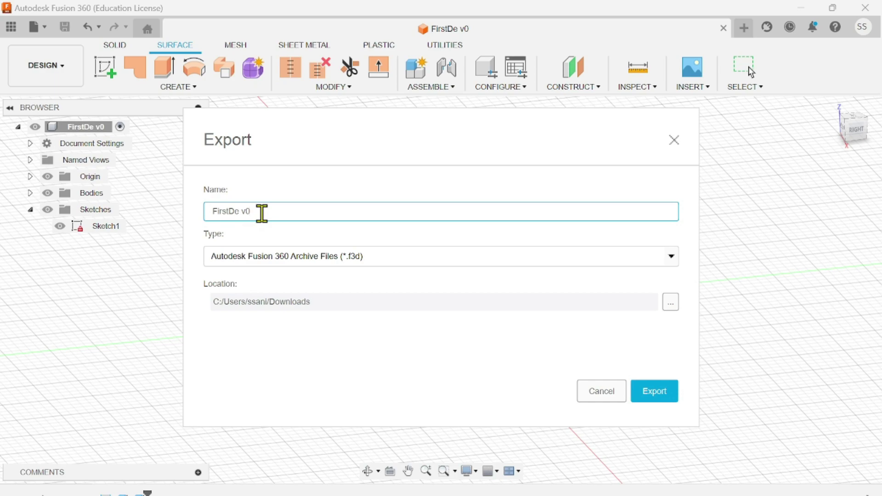
left_click(411, 258)
scroll(353, 339, "down", 2)
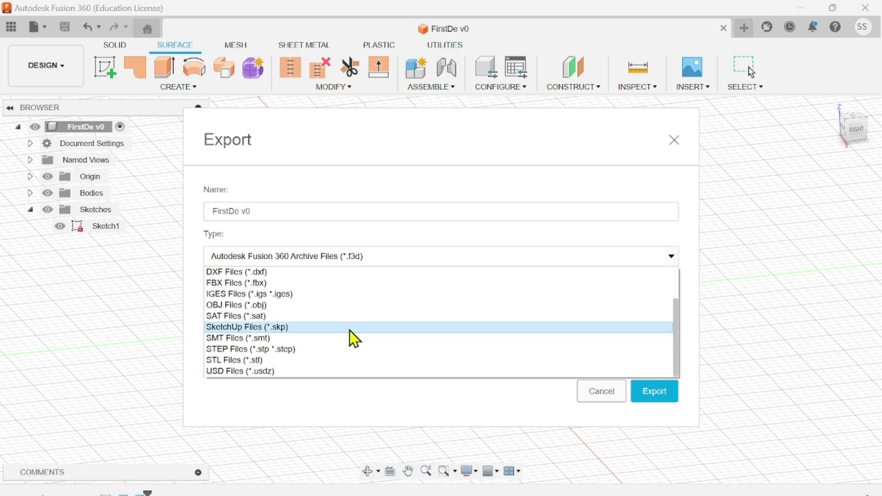
left_click(234, 360)
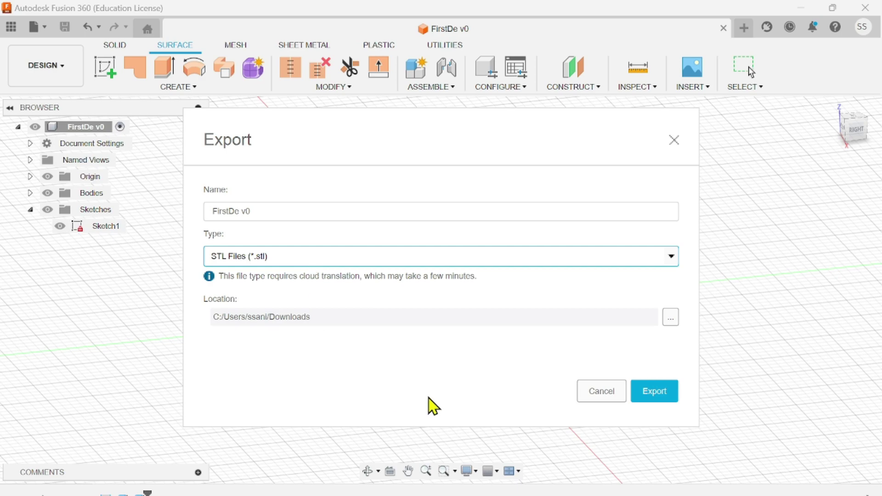
left_click(655, 403)
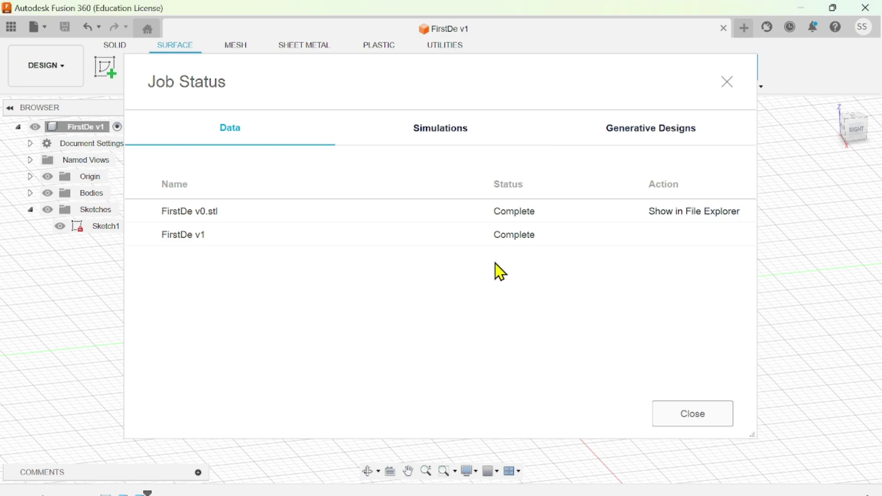
left_click(702, 419)
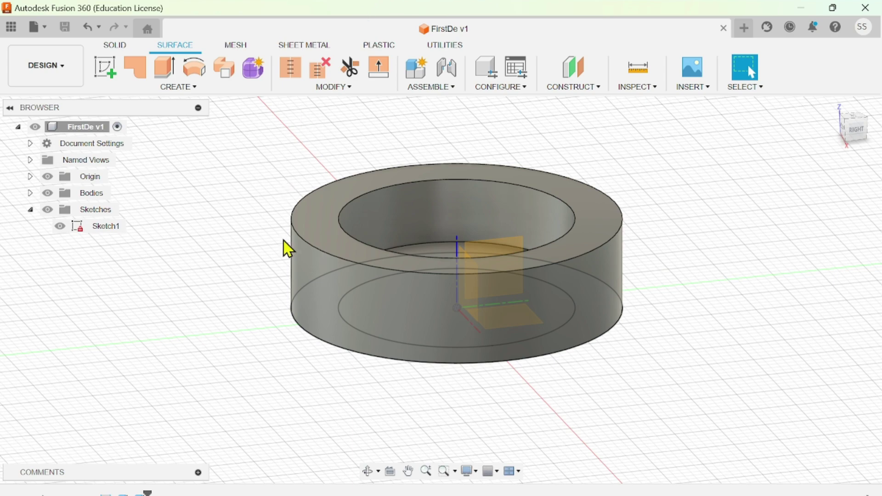
key("super")
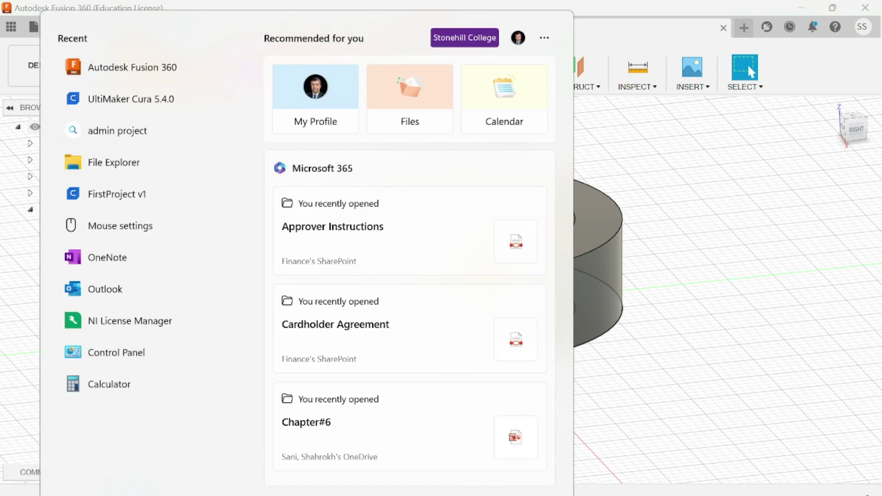
type("do")
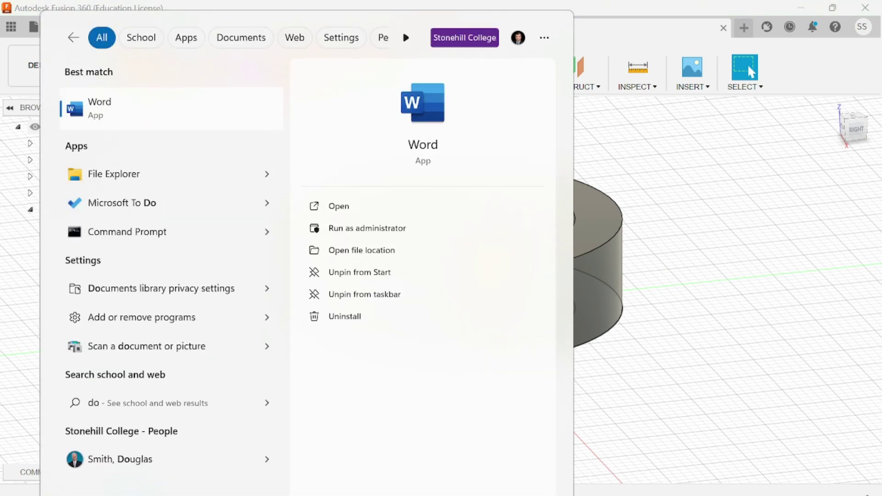
key("BackSpace")
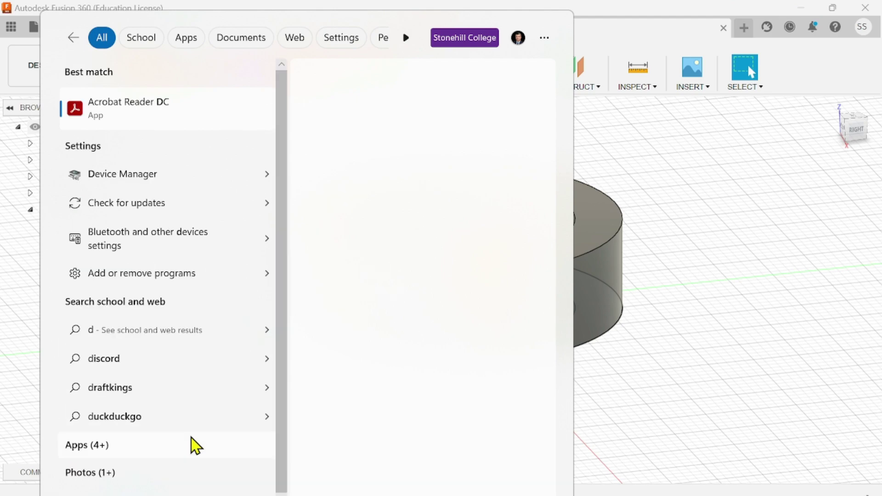
key("BackSpace")
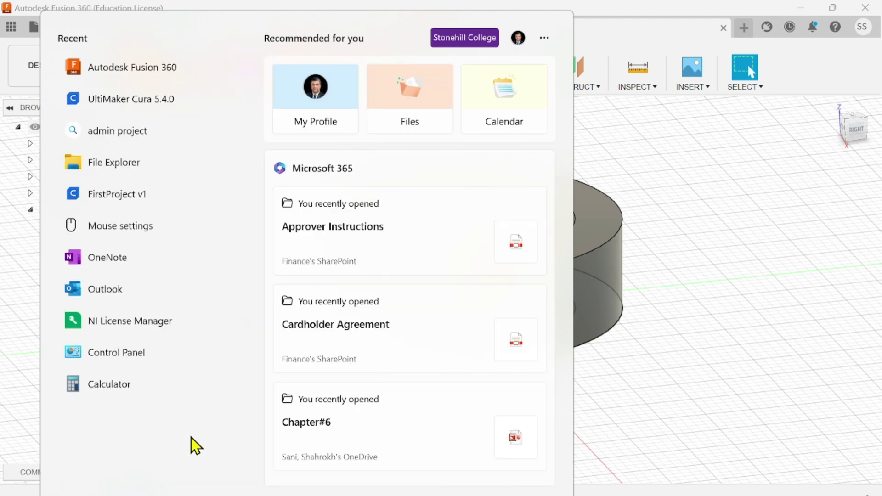
key("Escape")
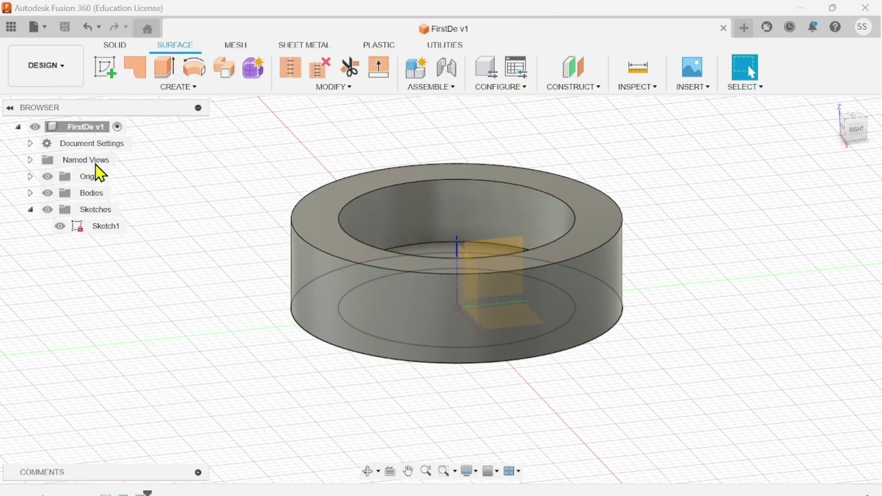
Switch to a maximized File Explorer window and open the Downloads folder
key("super+e")
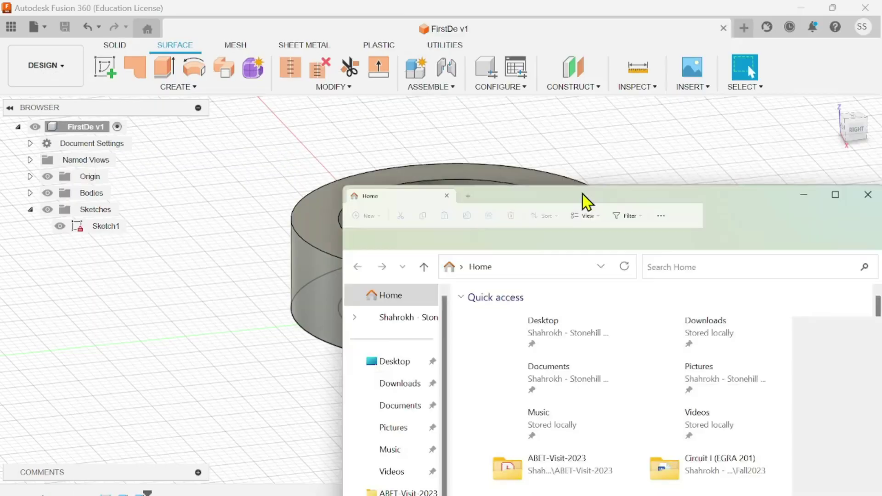
left_click_drag(585, 199, 409, 91)
left_click(658, 88)
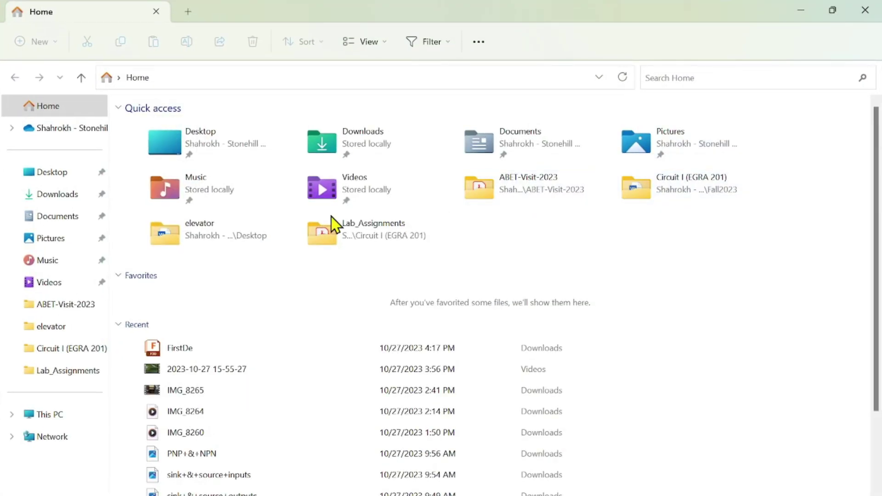
left_click(55, 197)
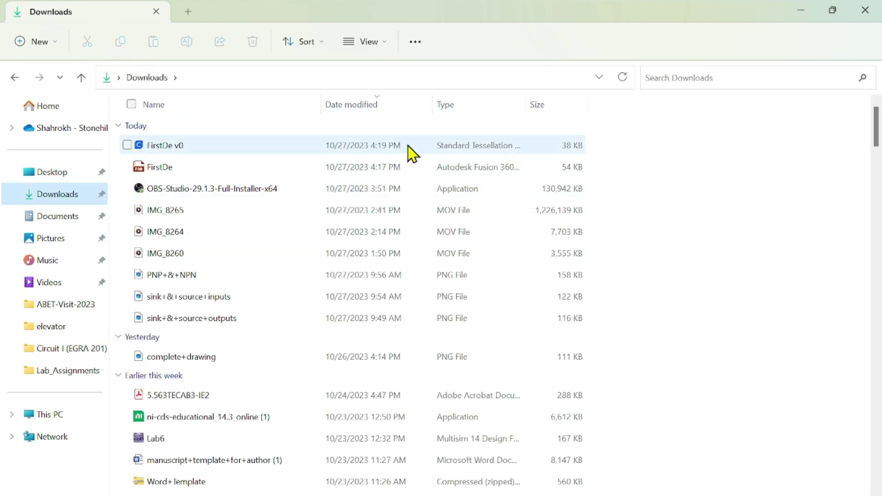
Check the file properties of the exported FirstDe archive and the FirstDe v0 STL file
right_click(159, 168)
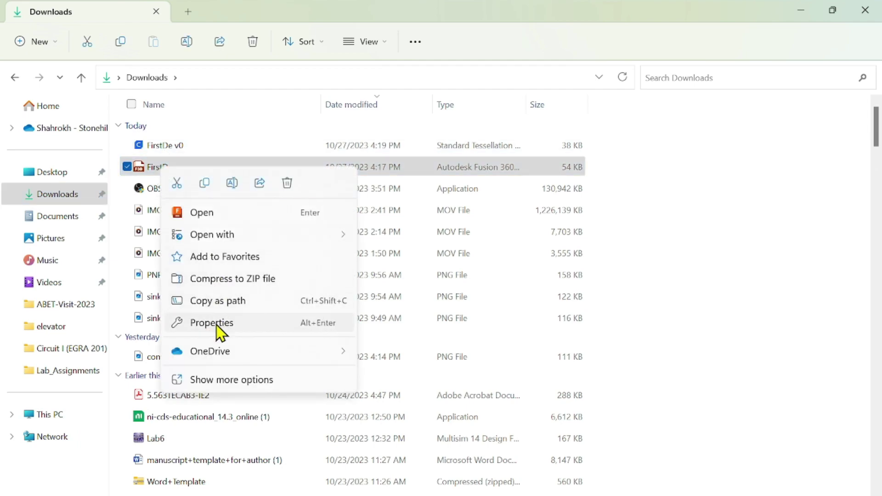
left_click(216, 324)
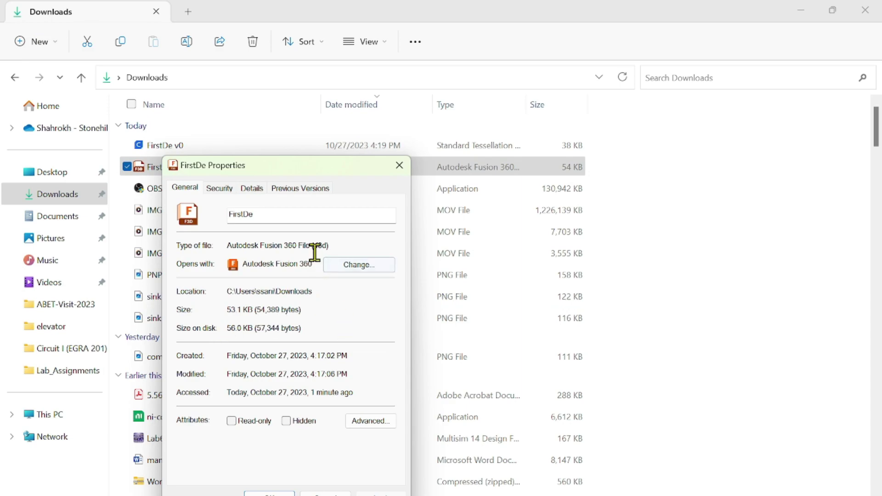
left_click(401, 166)
right_click(158, 147)
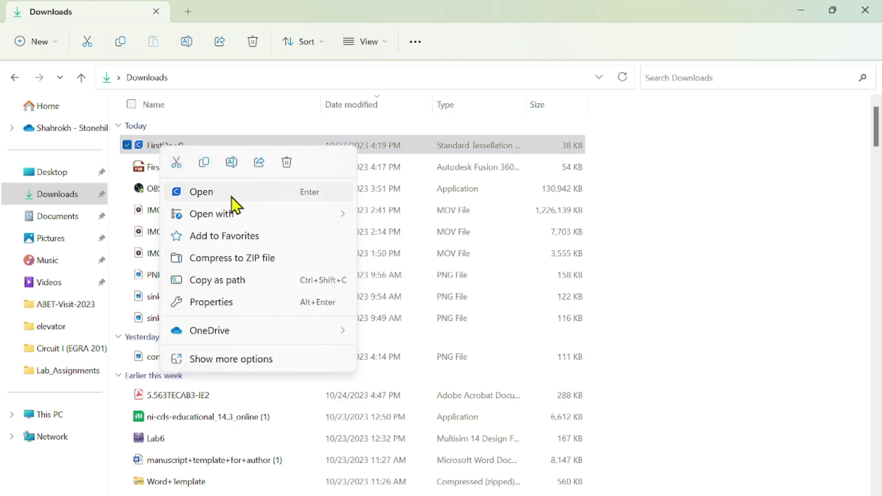
left_click(214, 303)
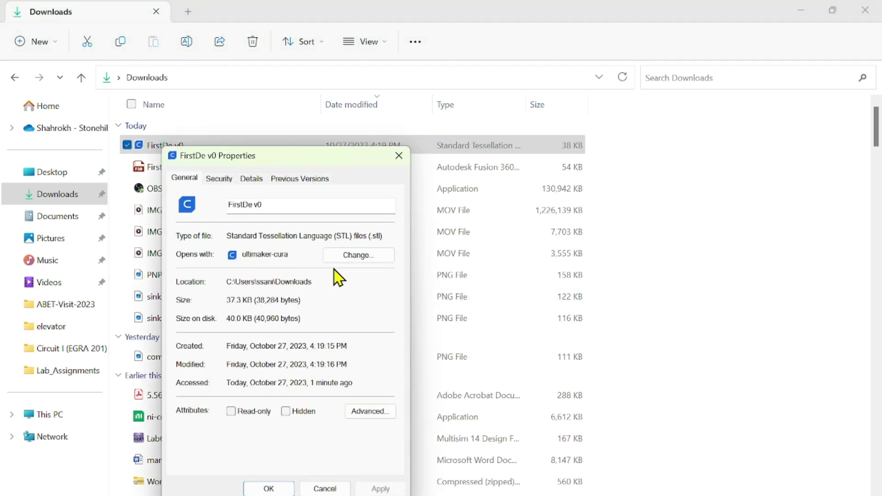
left_click(325, 489)
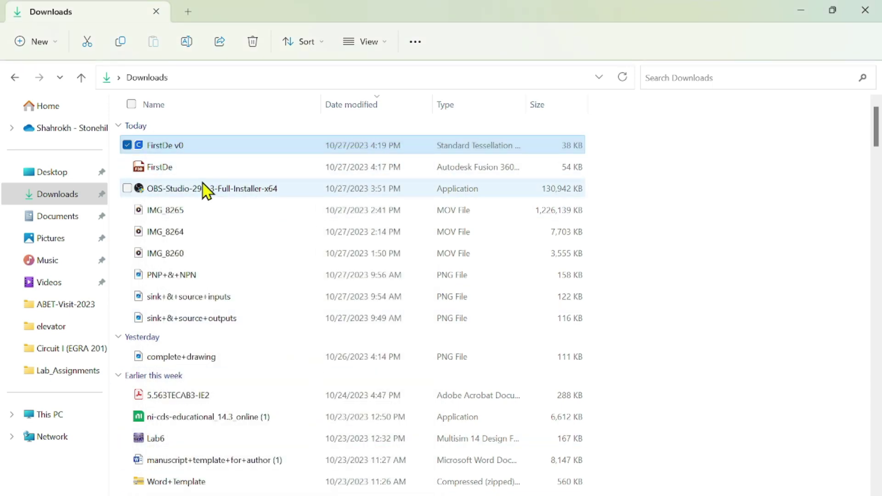
Cut the FirstDe v0 STL file from the Downloads folder and minimize File Explorer to return to Fusion 360
right_click(183, 150)
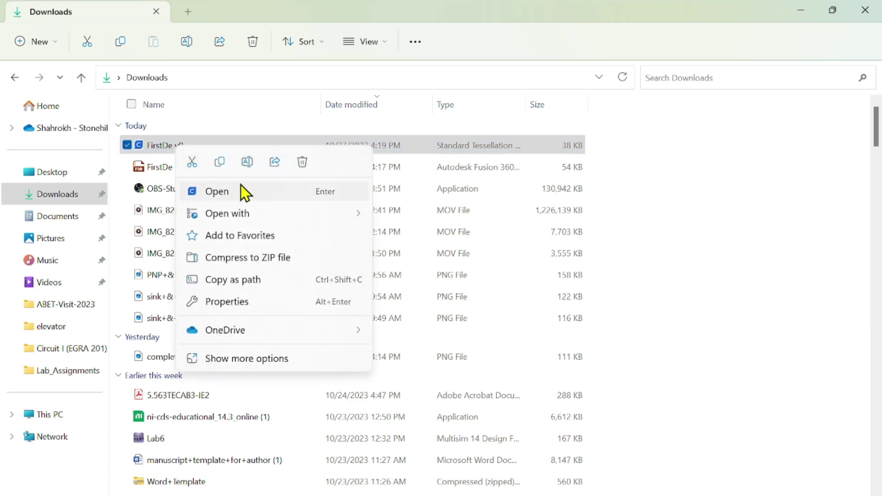
left_click(192, 165)
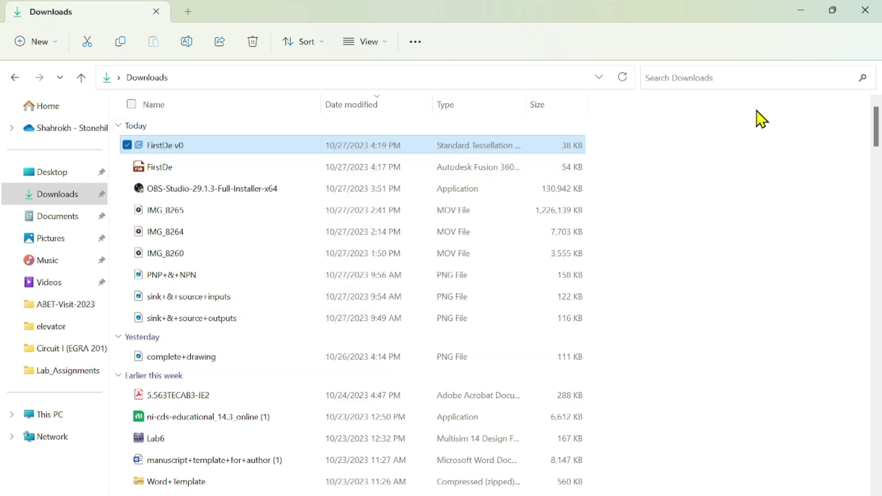
left_click(803, 10)
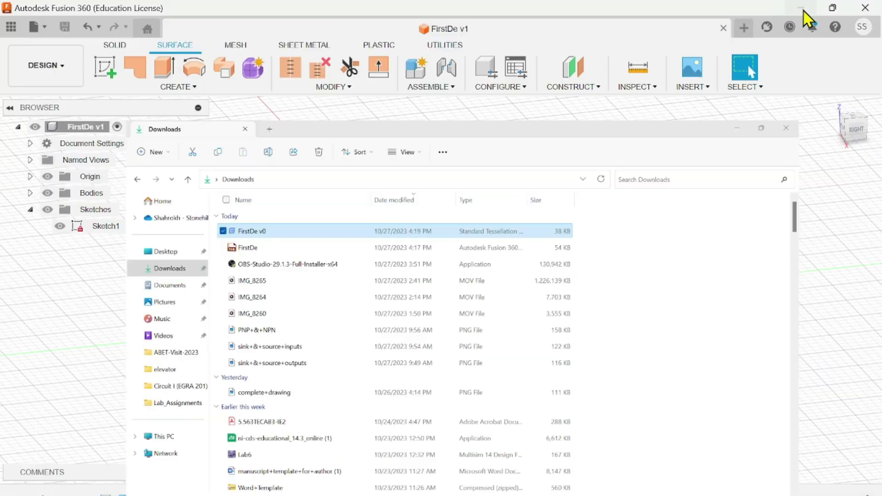
Minimize the open windows to reach the desktop and paste the cut FirstDe v0 STL file there
left_click(808, 9)
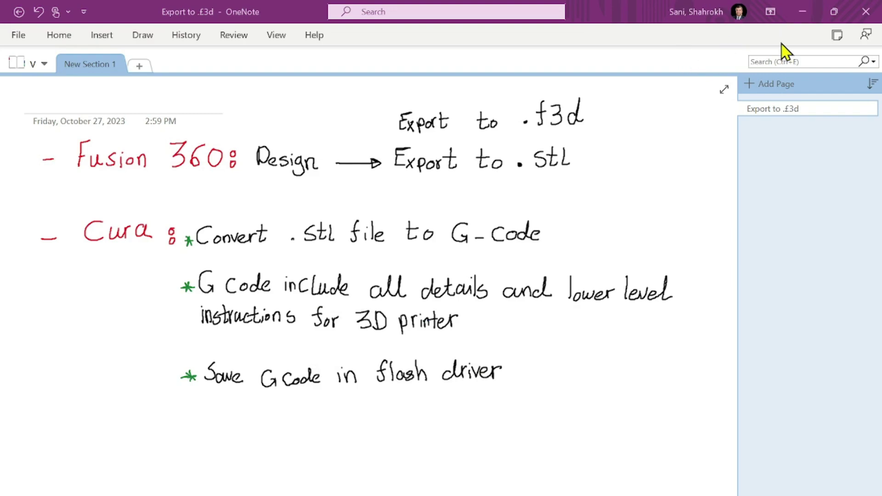
left_click(802, 12)
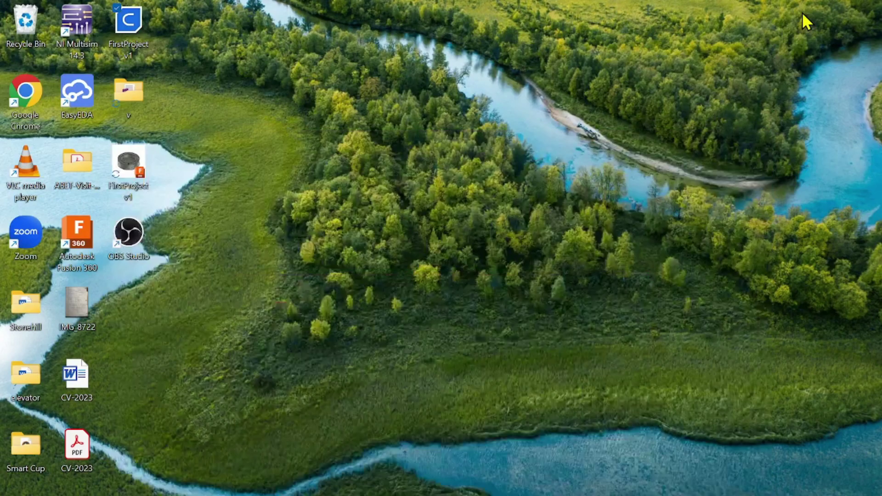
right_click(227, 45)
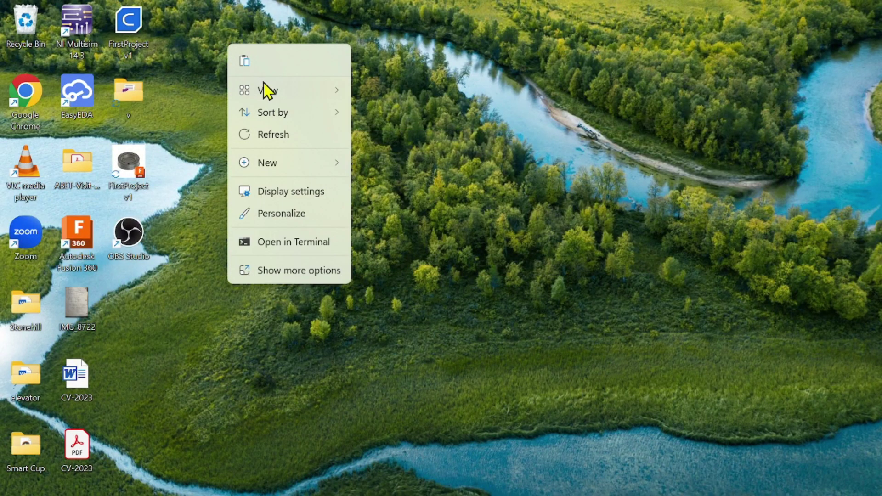
left_click(243, 62)
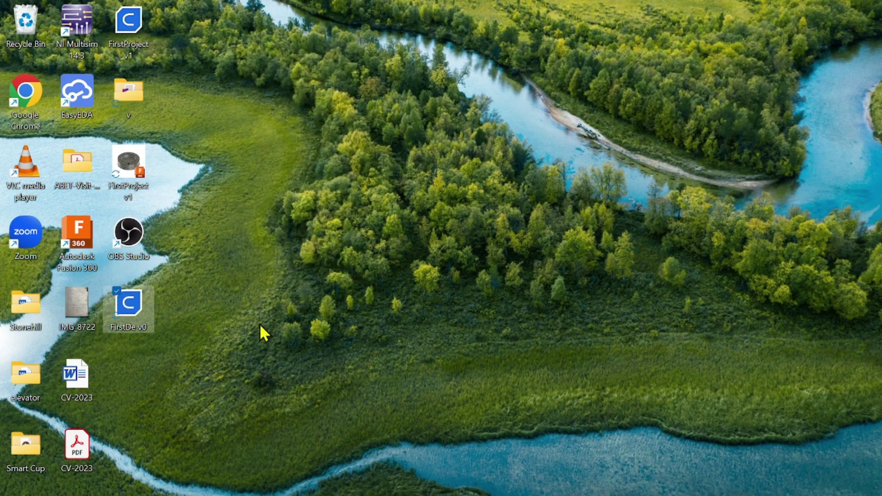
Search for and launch UltiMaker Cura 5.4.0, and maximize its window
key("super")
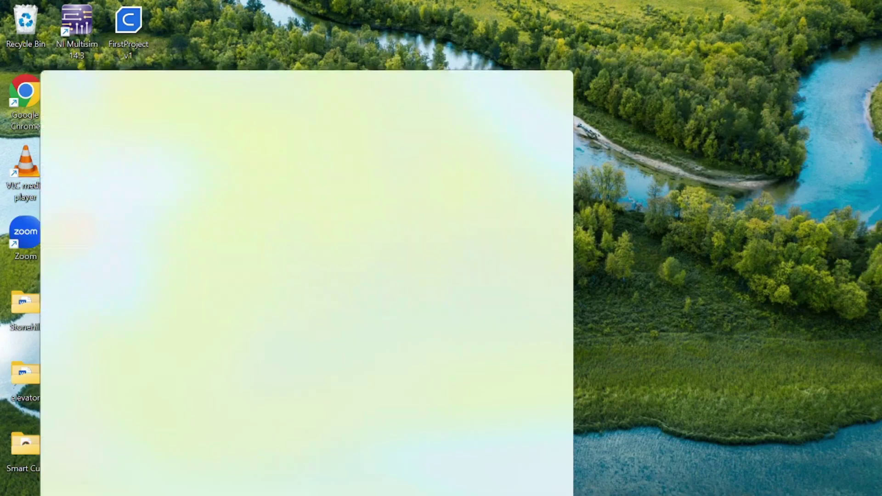
type("cur")
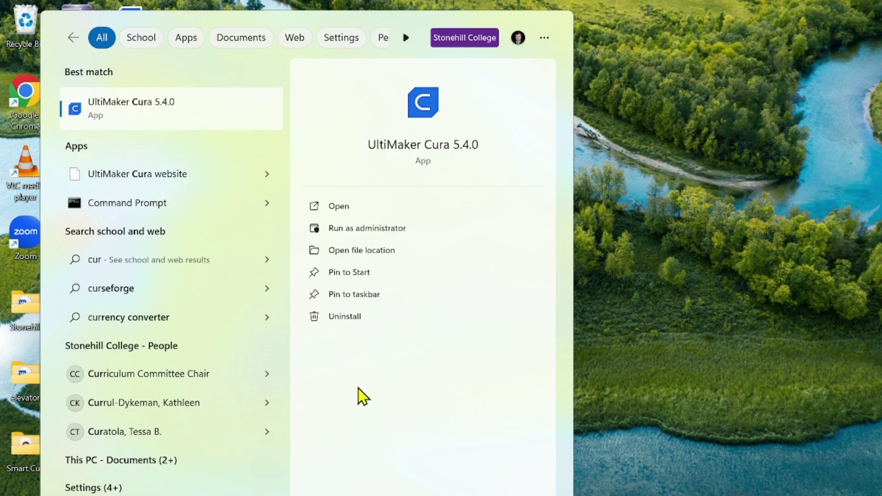
left_click(340, 207)
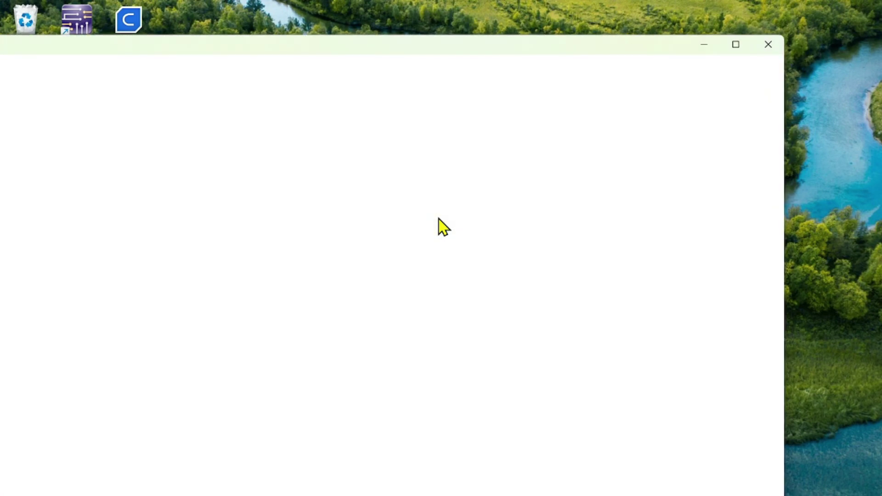
left_click(736, 46)
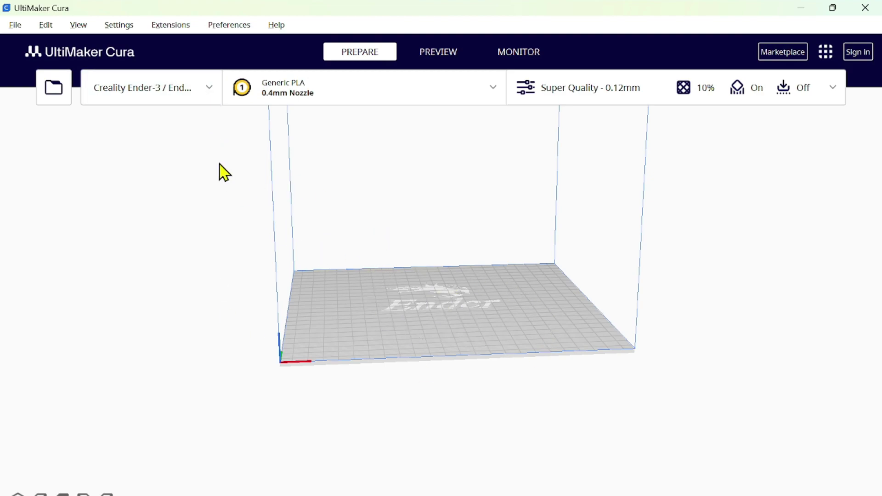
Start adding a non-UltiMaker printer and expand the list of non-networked printers
left_click(207, 98)
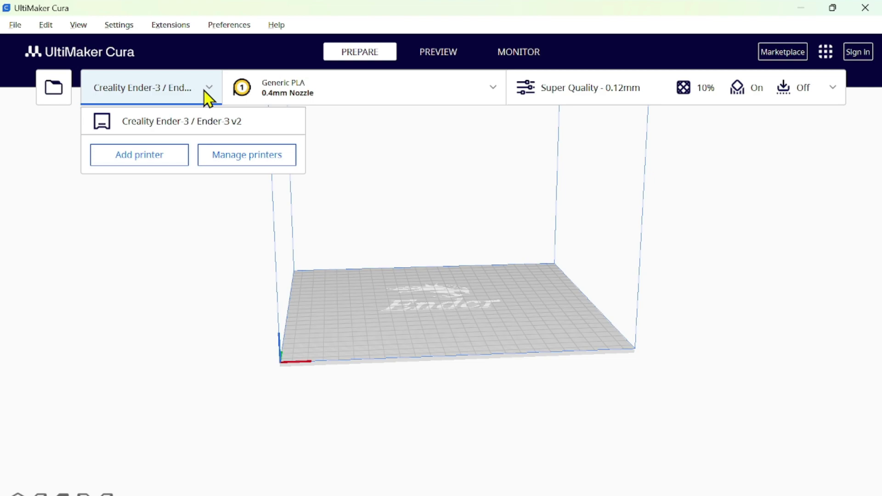
left_click(160, 159)
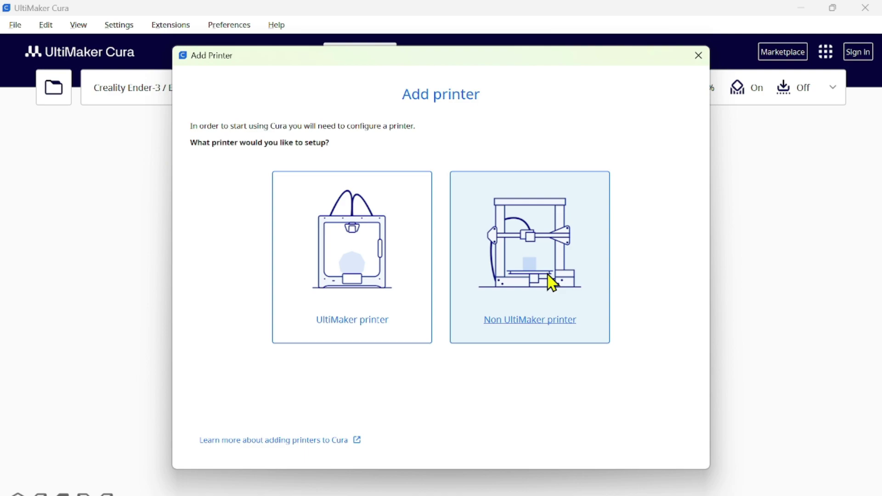
left_click(551, 282)
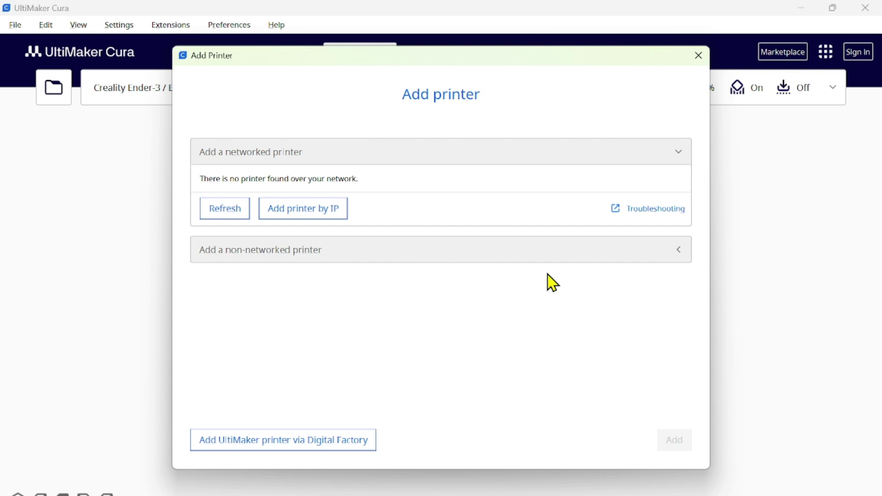
left_click(285, 155)
Look through the Creality3D models for the Ender-3 variants and close the printer setup without adding one
scroll(321, 267, "down", 8)
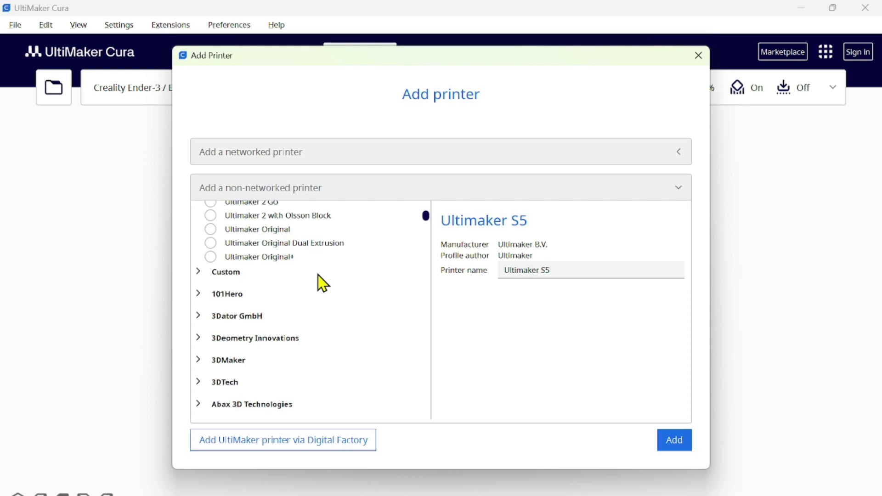
scroll(321, 282, "down", 15)
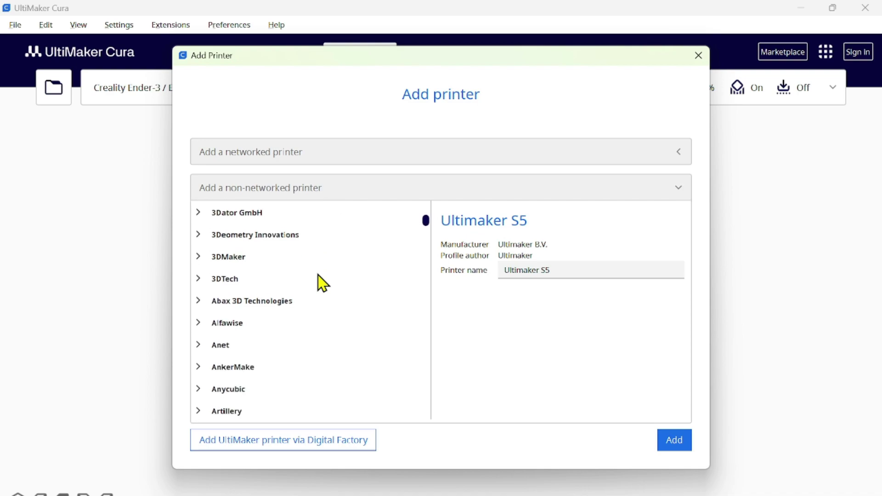
scroll(321, 283, "down", 2)
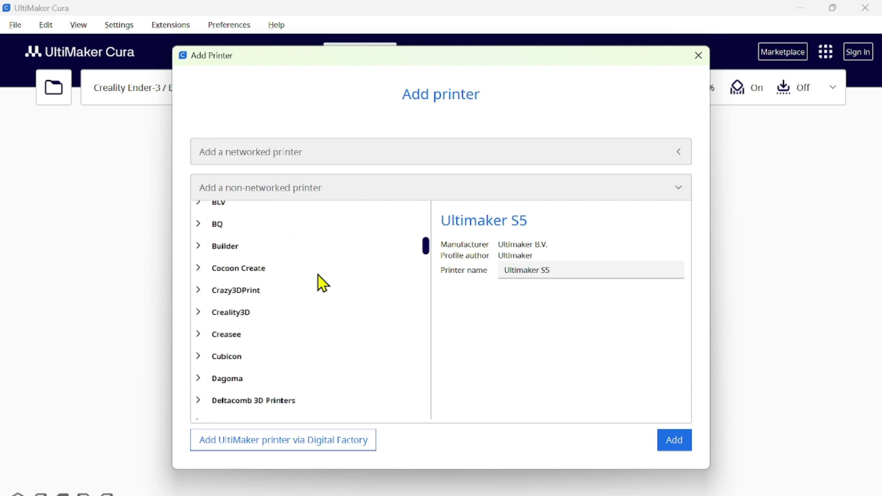
left_click(200, 313)
scroll(348, 319, "down", 7)
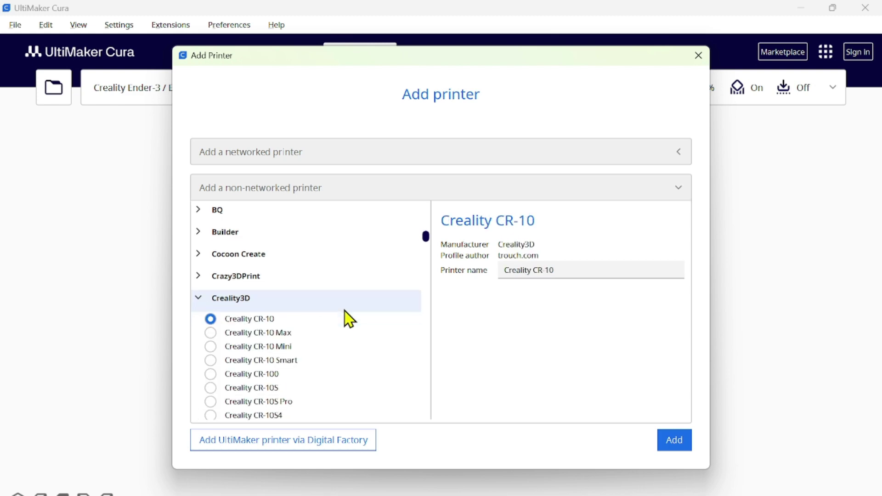
scroll(348, 319, "down", 7)
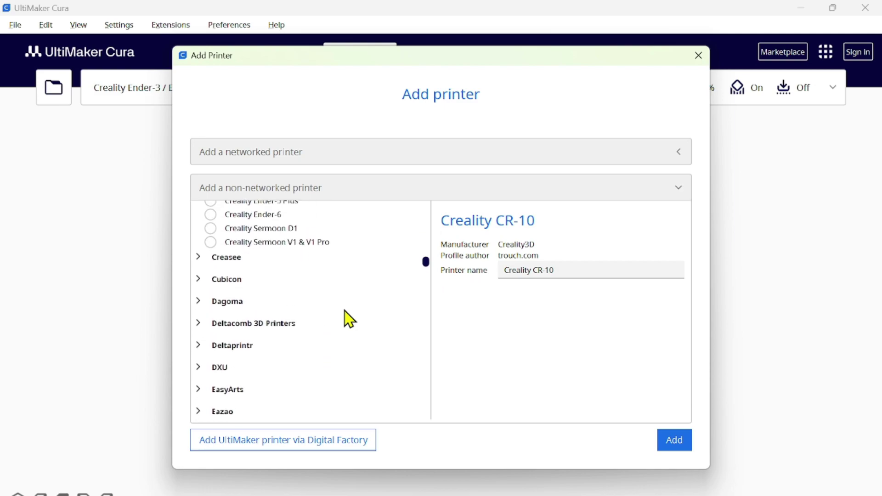
scroll(348, 319, "up", 7)
scroll(348, 319, "up", 1)
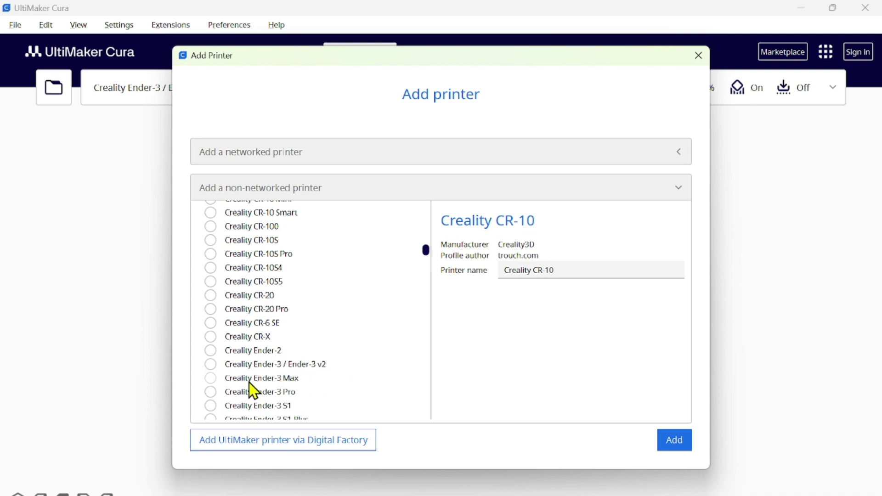
left_click(698, 56)
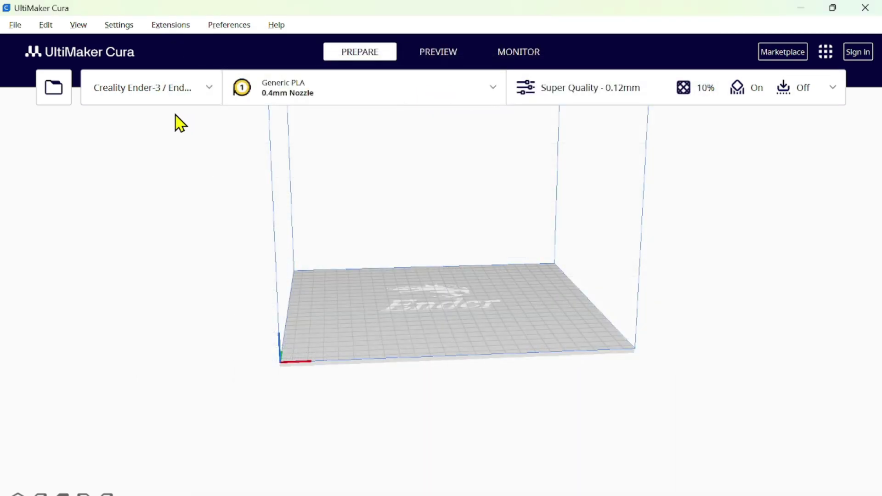
Check the configured Creality Ender-3 / Ender-3 v2 printer and inspect its whole empty build volume
left_click(181, 90)
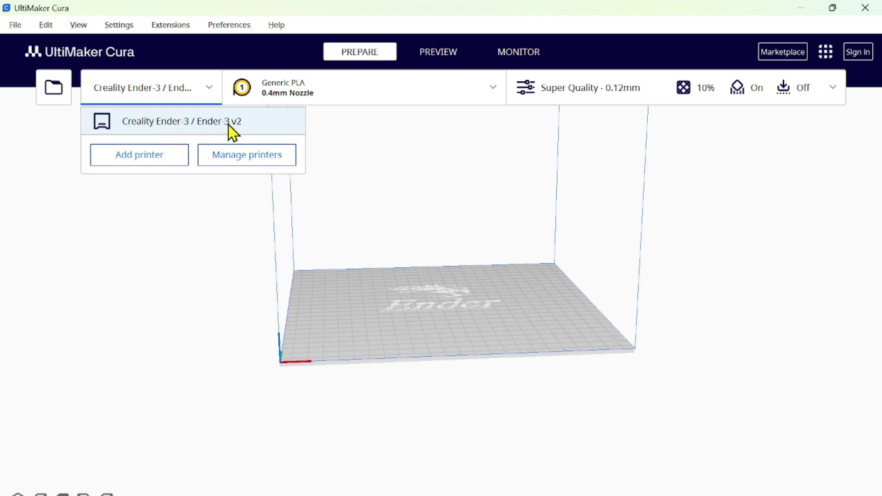
left_click(155, 216)
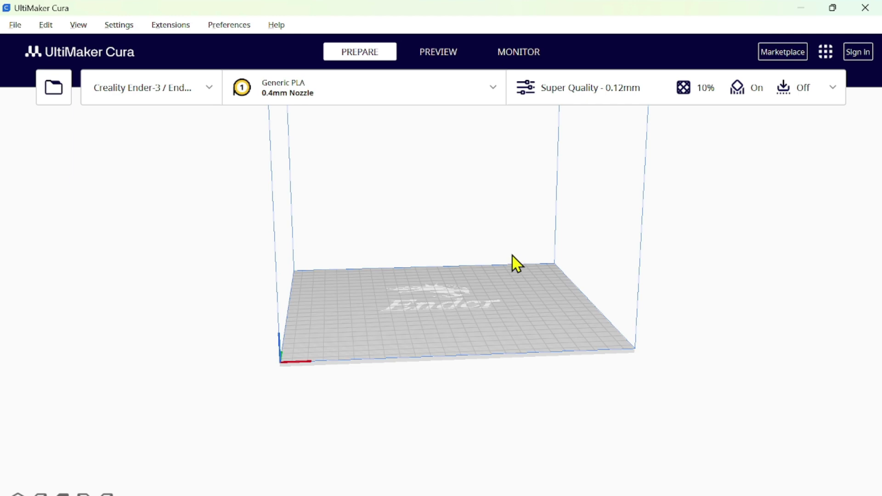
right_click_drag(542, 260, 455, 448)
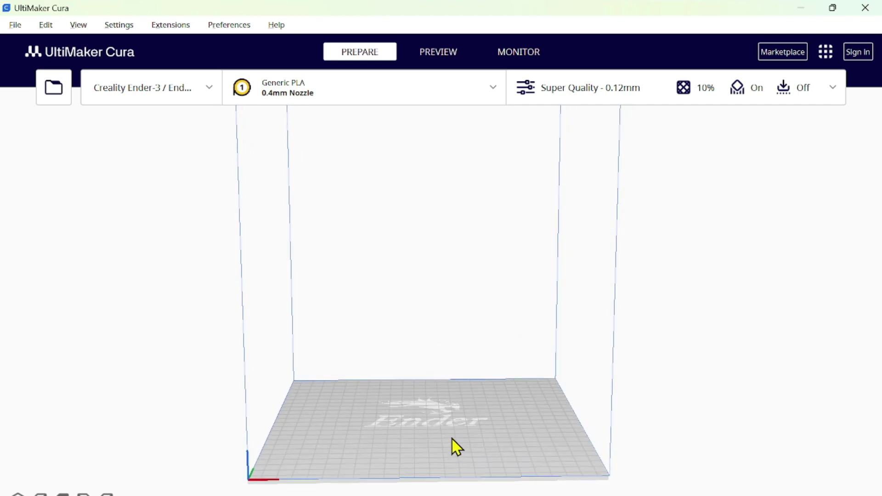
scroll(606, 307, "down", 2)
scroll(610, 314, "down", 1)
scroll(575, 310, "up", 1)
scroll(573, 309, "down", 1)
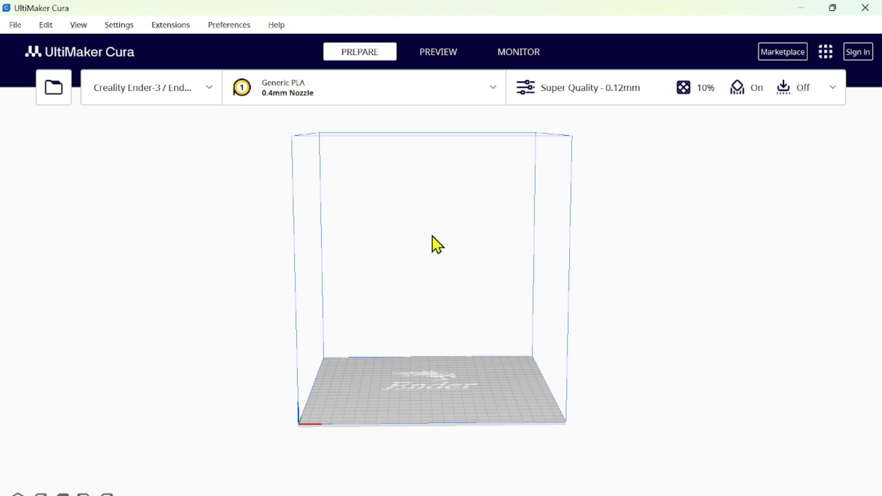
middle_click_drag(432, 236, 465, 244)
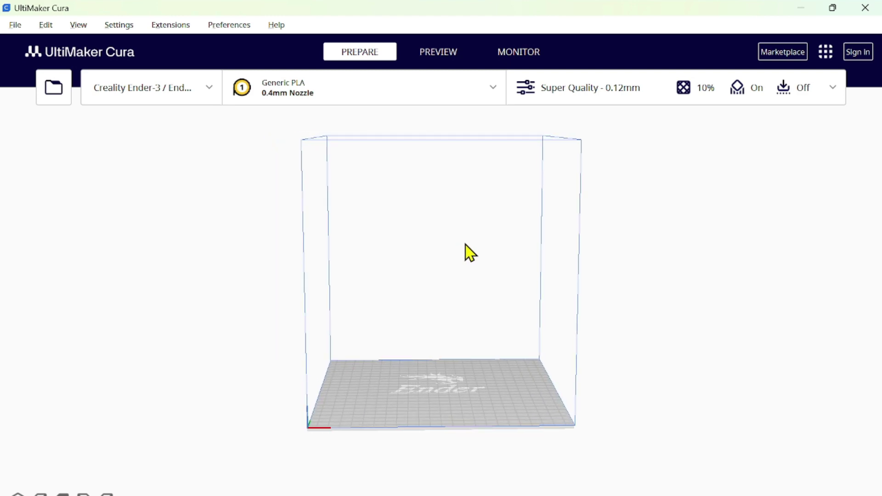